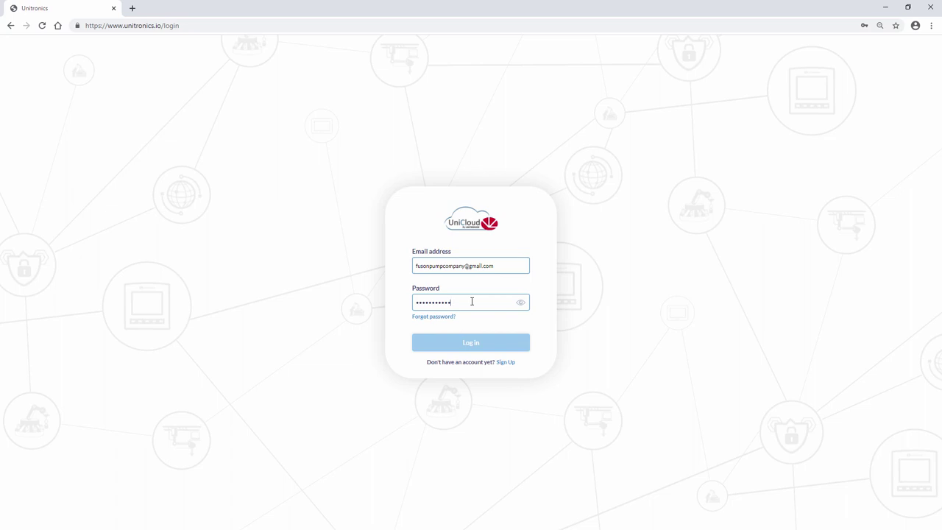
# Step: Log in with the credentials already filled in and view the assets in Device Management
pyautogui.press('Return')
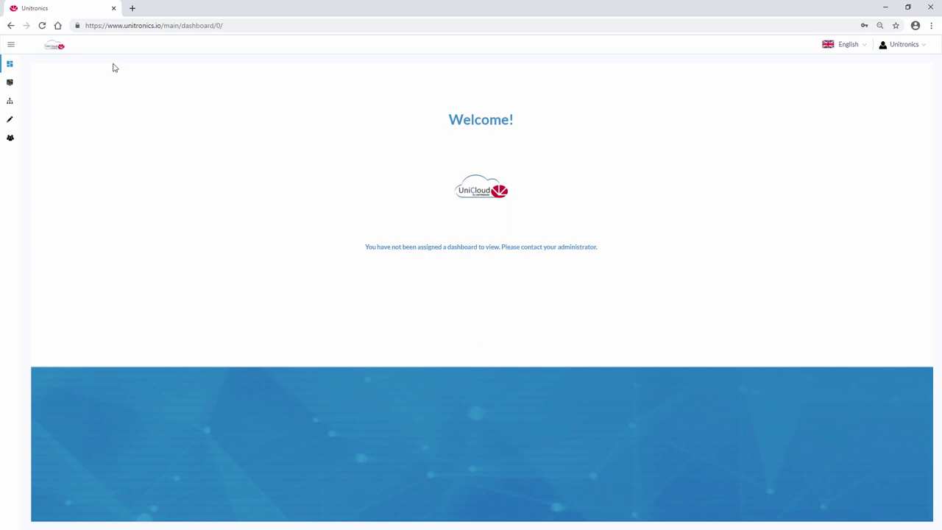
pyautogui.click(11, 45)
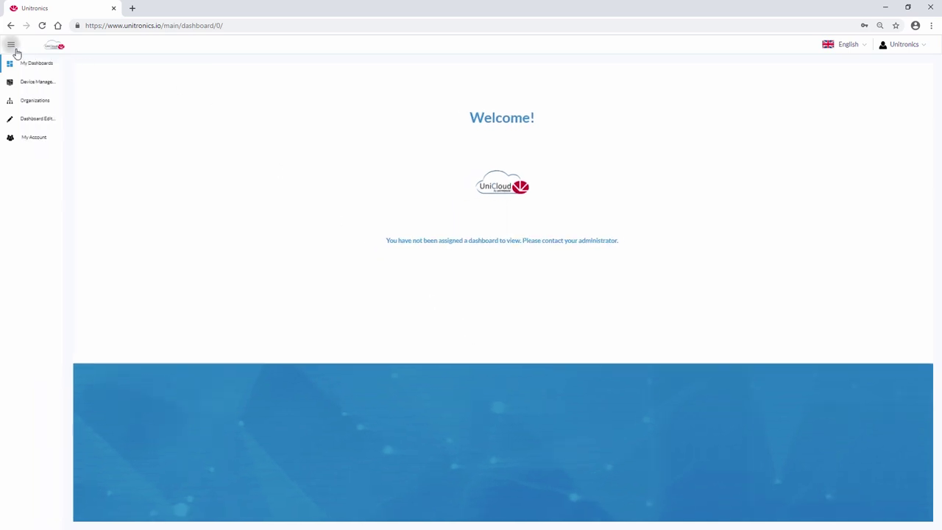
pyautogui.click(42, 82)
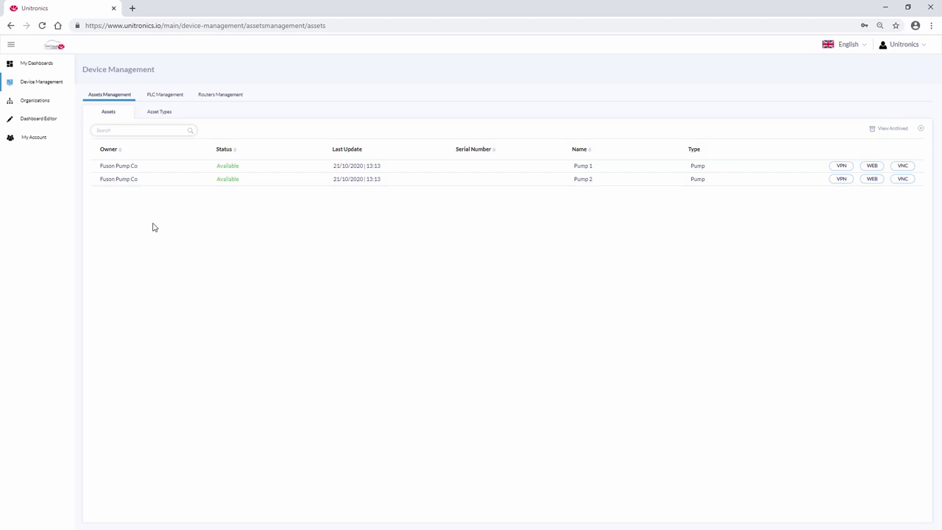
# Step: Create a new dashboard named "Main Pump Dashboard" with its date range set to Last Year
pyautogui.click(37, 120)
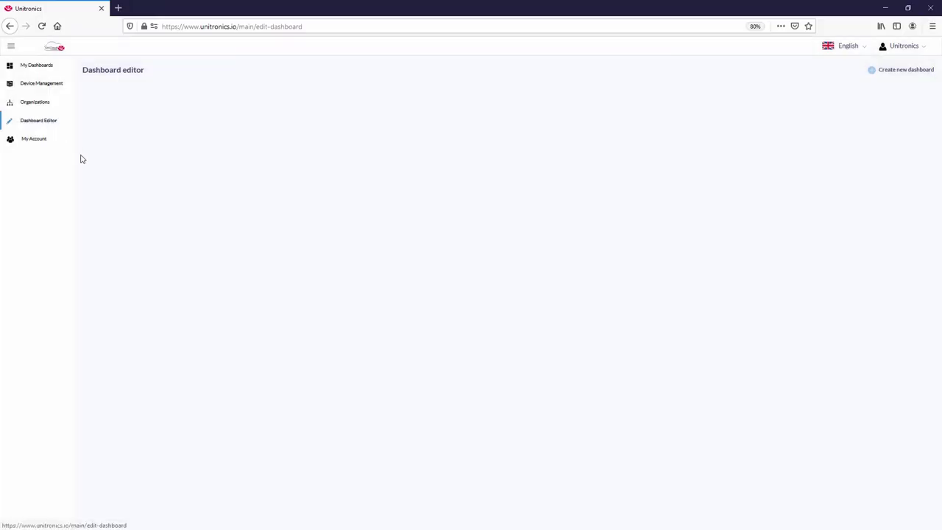
pyautogui.click(887, 77)
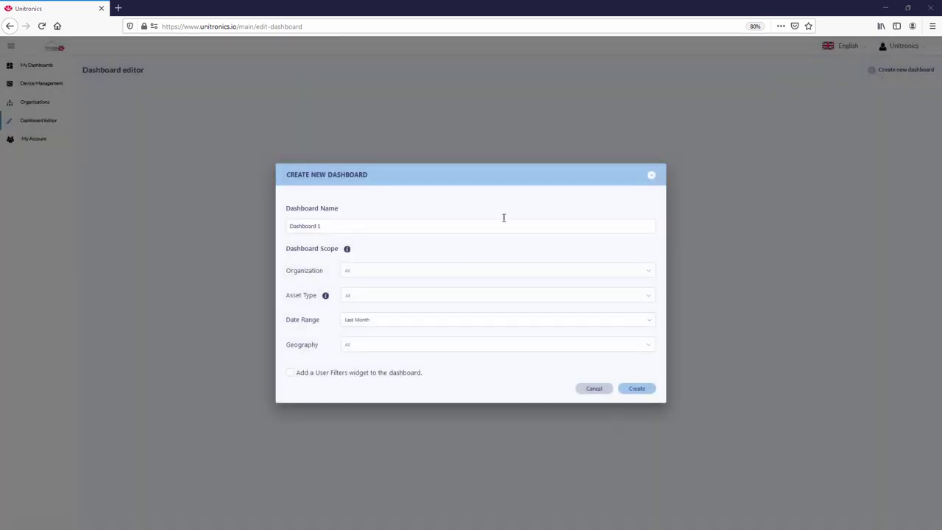
pyautogui.moveTo(328, 225); pyautogui.dragTo(265, 222)
pyautogui.write('Main Pump Dashboard')
pyautogui.click(395, 321)
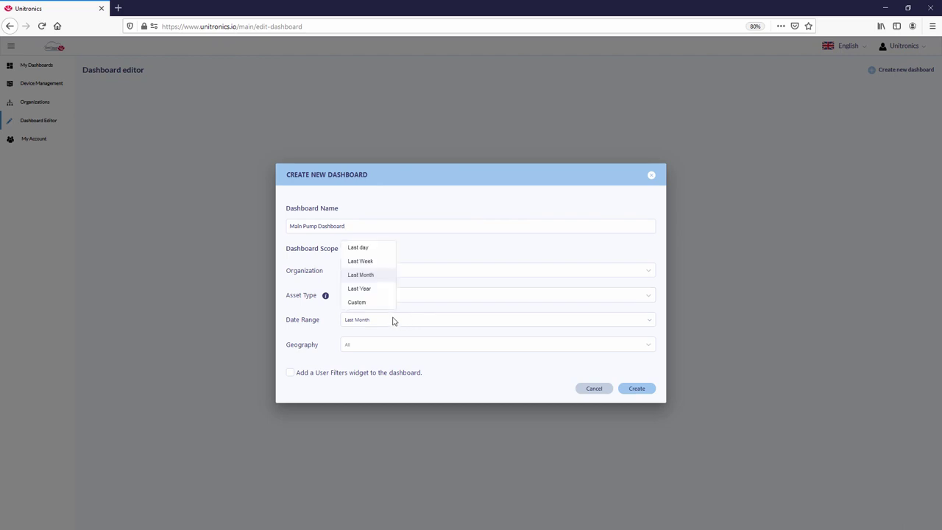
pyautogui.click(377, 292)
pyautogui.click(642, 392)
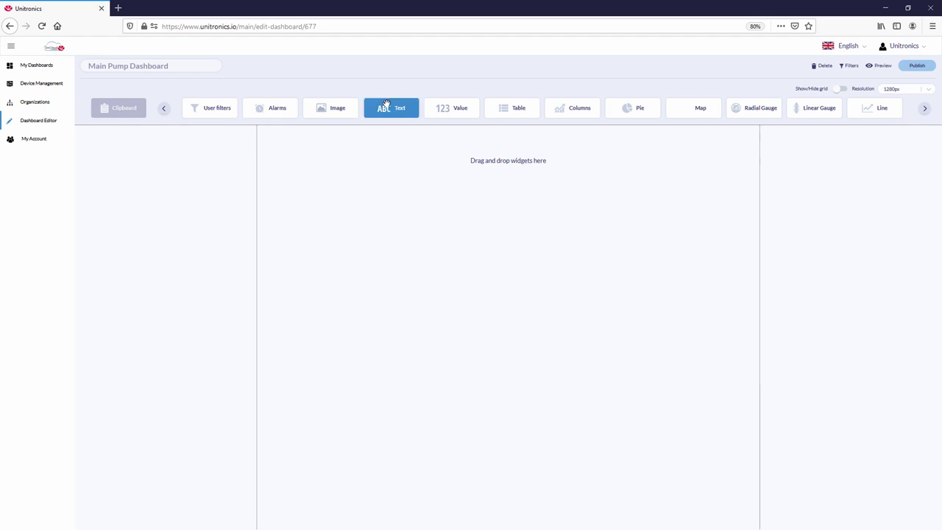
# Step: Add a text widget to the dashboard reading "Main Pump Dashboard" and colour its text blue
pyautogui.moveTo(386, 104); pyautogui.dragTo(507, 141)
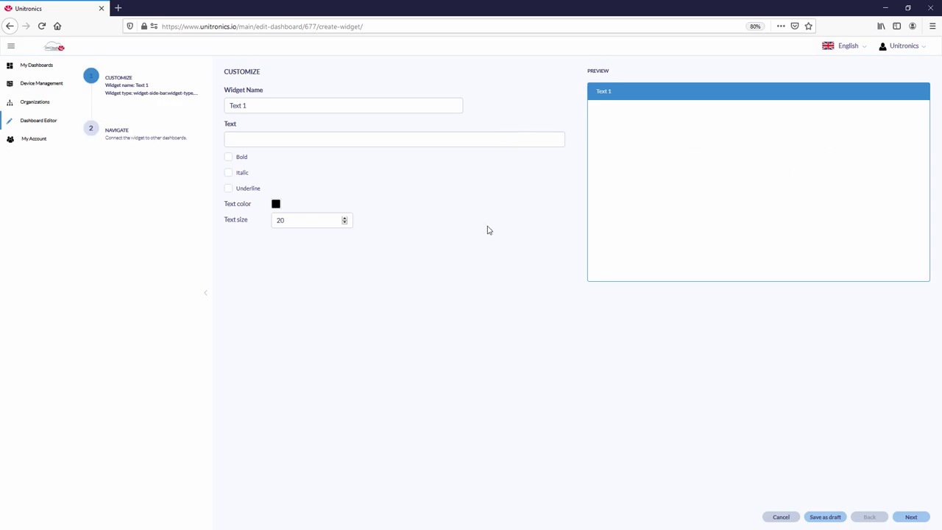
pyautogui.write('Main Pump Dashboard')
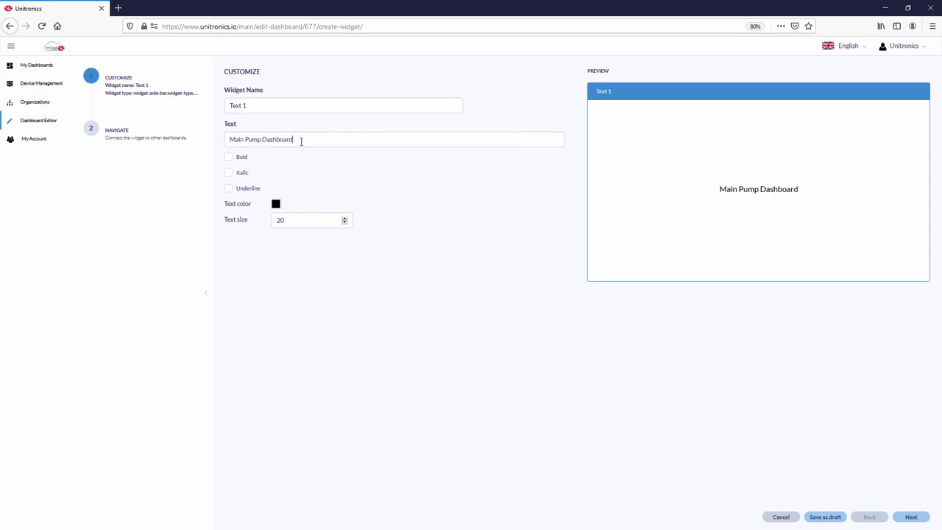
pyautogui.click(276, 203)
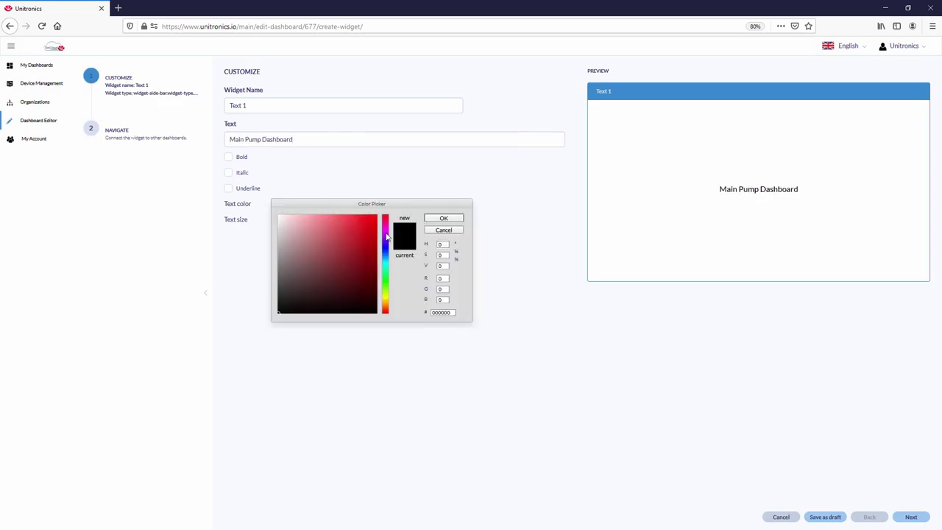
pyautogui.click(385, 250)
pyautogui.click(375, 216)
pyautogui.click(447, 218)
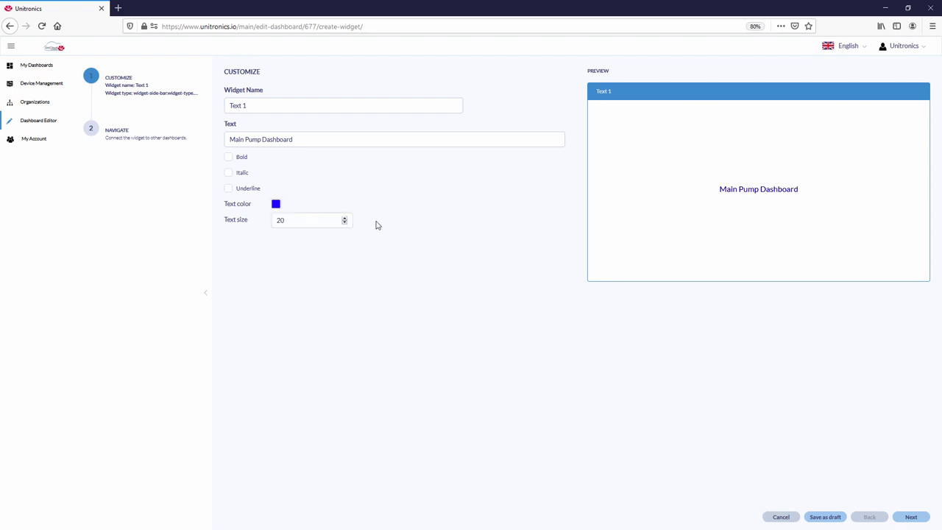
# Step: Set the title's text size to 70, finishing the widget without navigation, and stretch it across the full dashboard width
pyautogui.press('BackSpace')
pyautogui.press('BackSpace')
pyautogui.write('70')
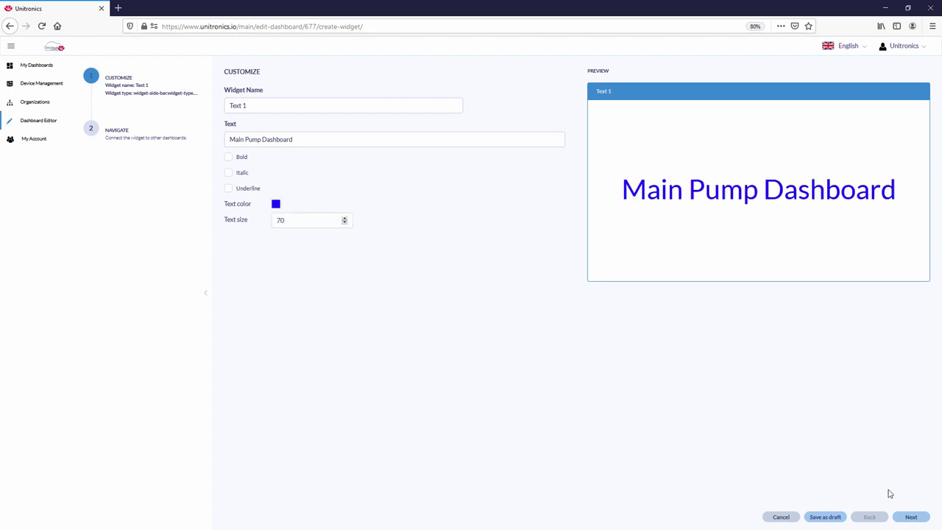
pyautogui.click(909, 518)
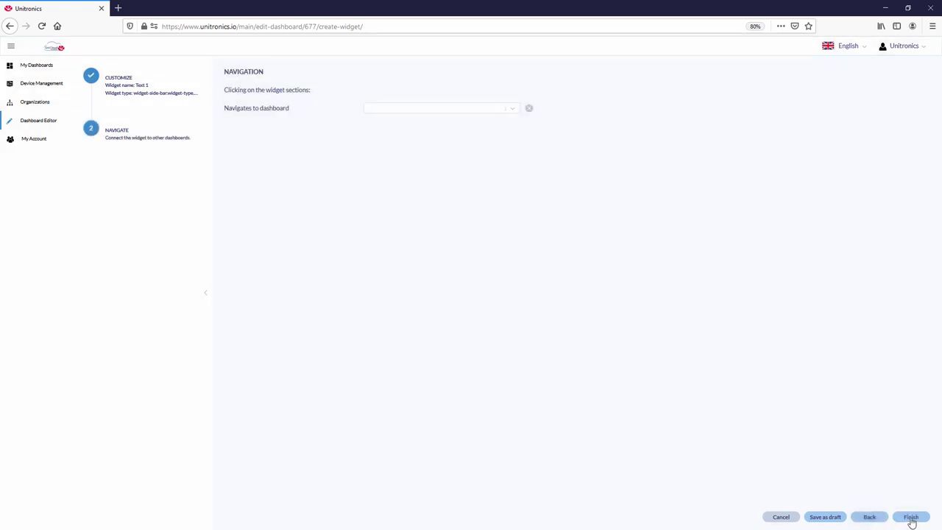
pyautogui.click(910, 518)
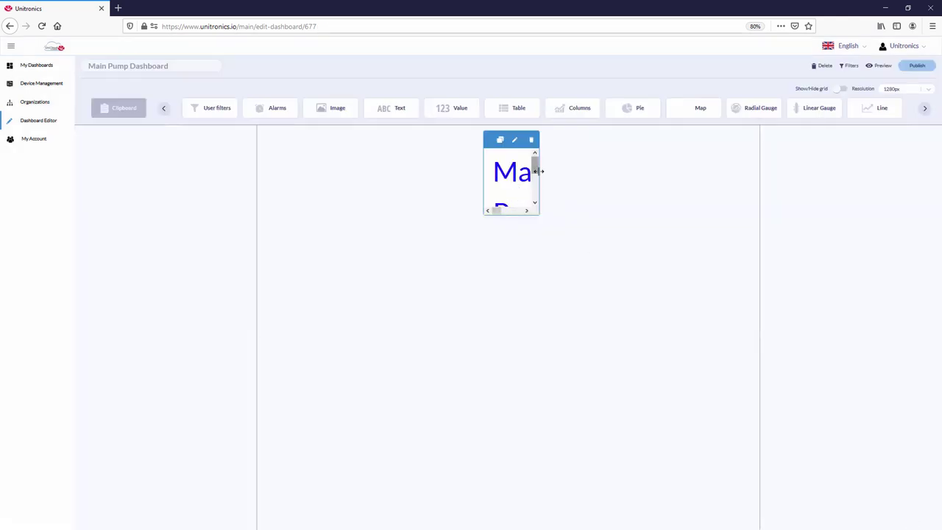
pyautogui.moveTo(536, 168); pyautogui.dragTo(758, 194)
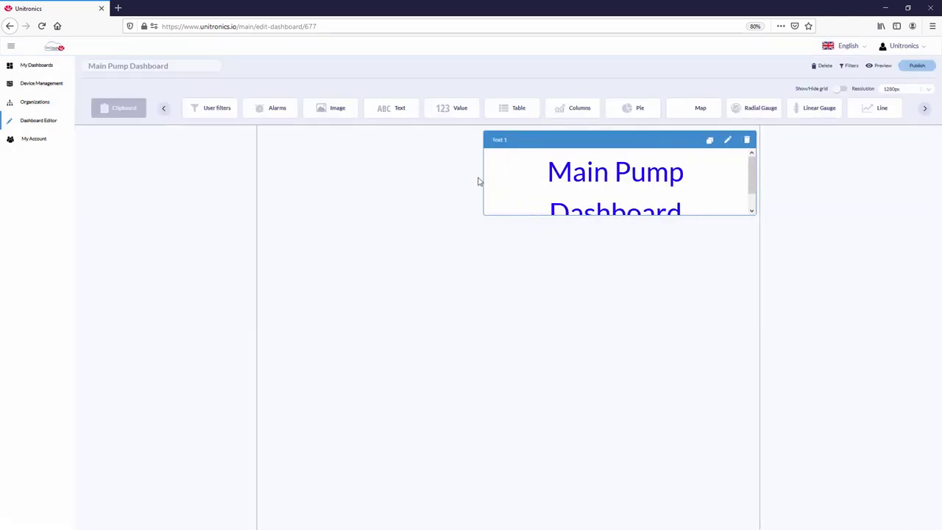
pyautogui.moveTo(484, 182); pyautogui.dragTo(265, 184)
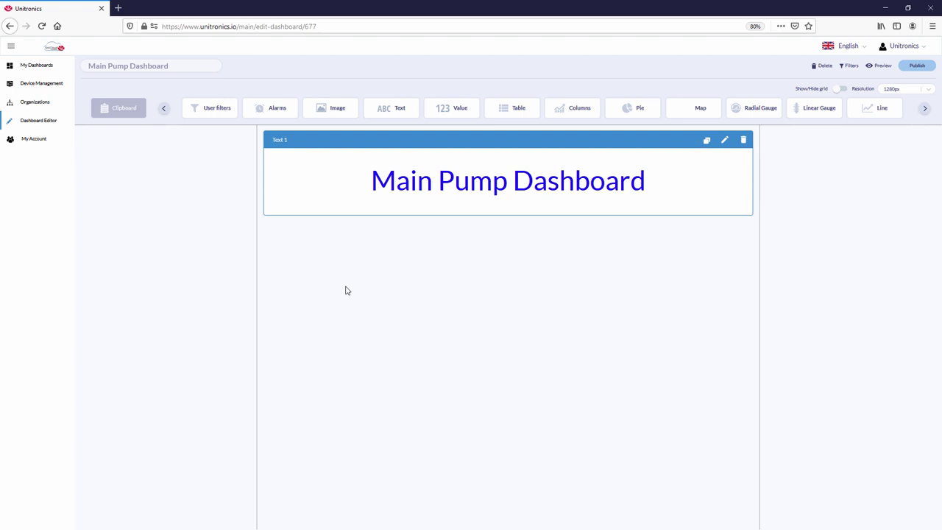
# Step: Add a map widget for the Pump asset type with default settings below the title, and enlarge it to nearly half the dashboard width
pyautogui.moveTo(700, 112); pyautogui.dragTo(701, 241)
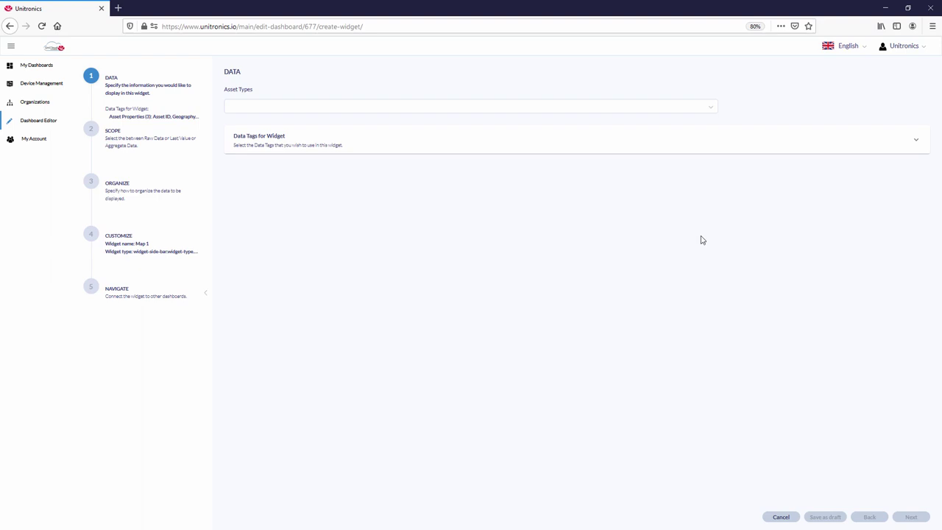
pyautogui.click(307, 107)
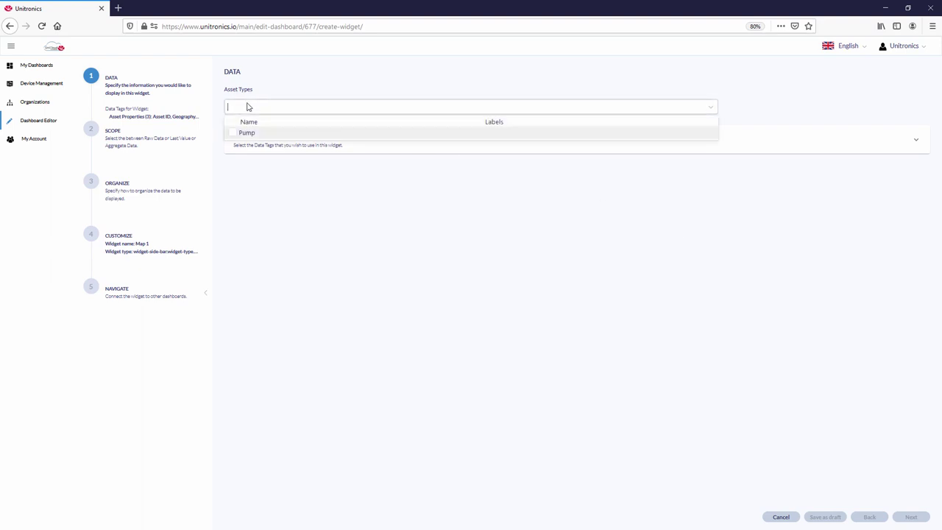
pyautogui.click(234, 136)
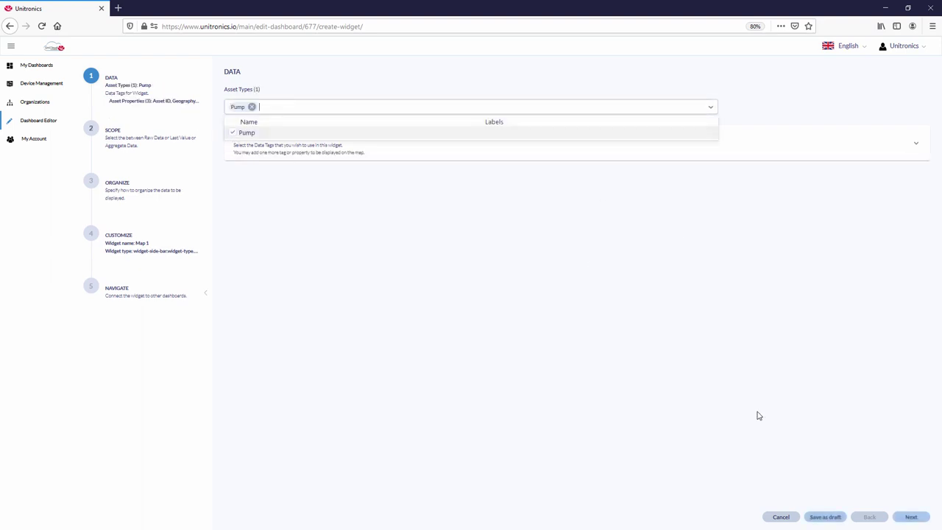
pyautogui.click(912, 517)
pyautogui.click(913, 517)
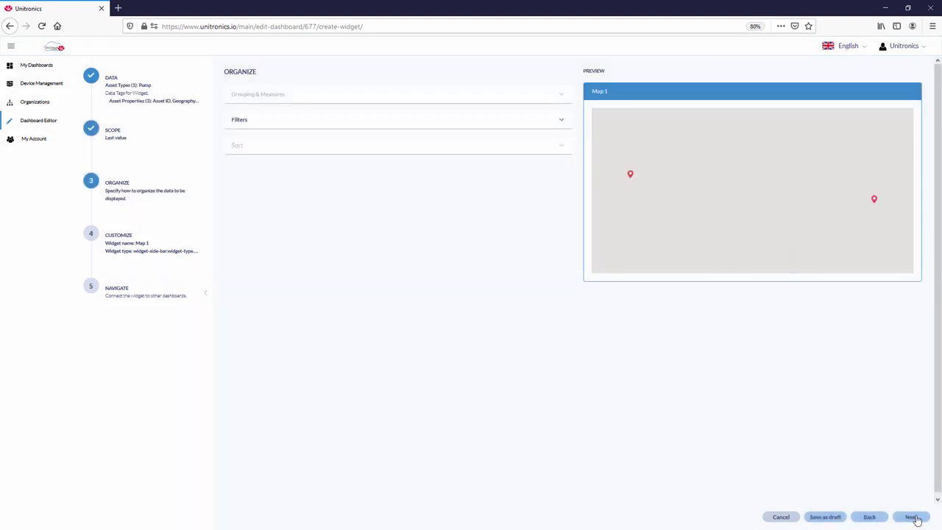
pyautogui.click(913, 517)
pyautogui.click(913, 517)
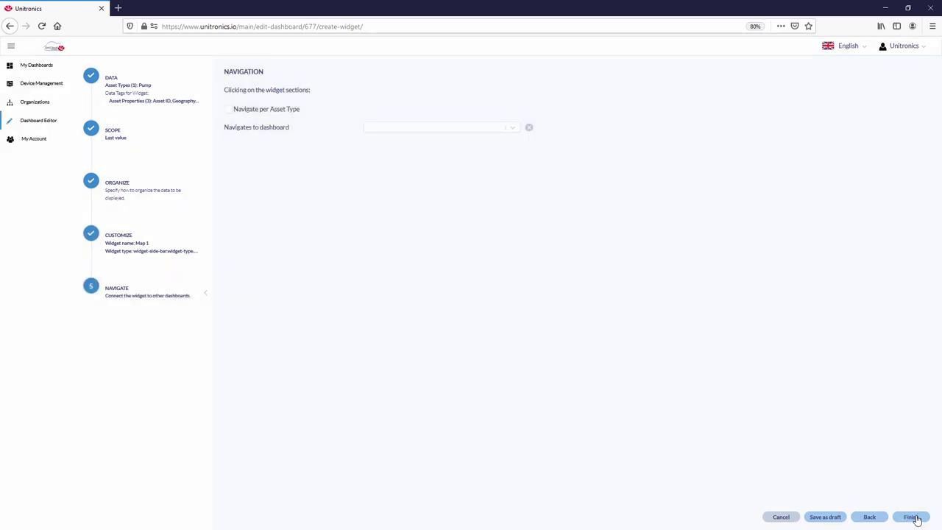
pyautogui.click(912, 518)
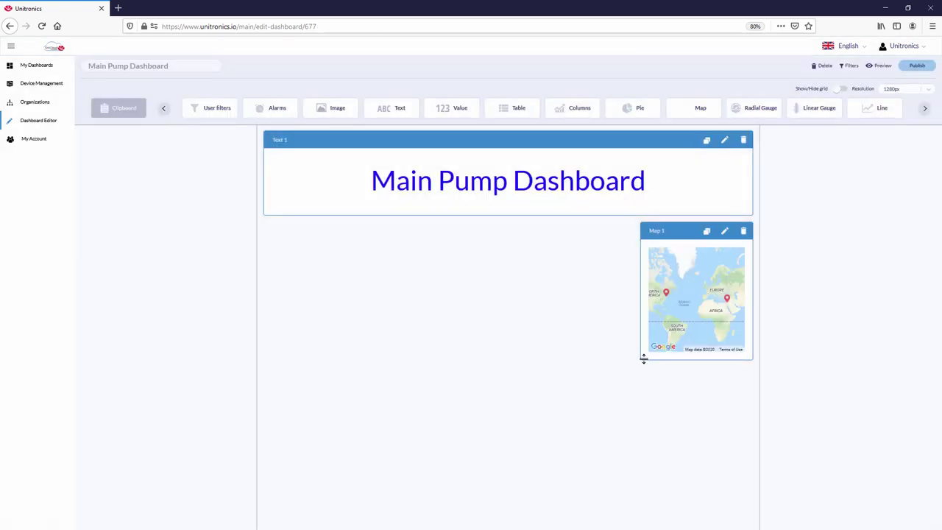
pyautogui.moveTo(641, 358); pyautogui.dragTo(534, 397)
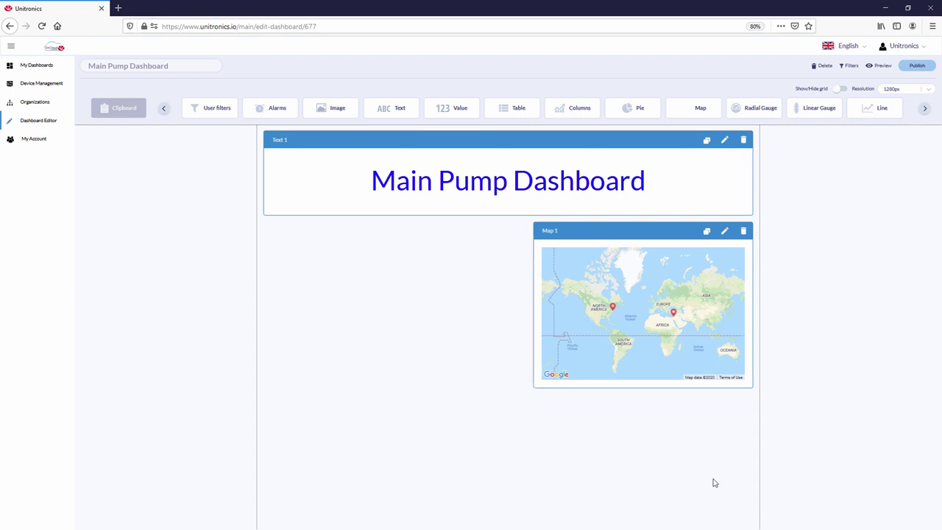
# Step: Add a table widget beside the map, below the title, and assign it the Pump asset type
pyautogui.moveTo(514, 108); pyautogui.dragTo(290, 230)
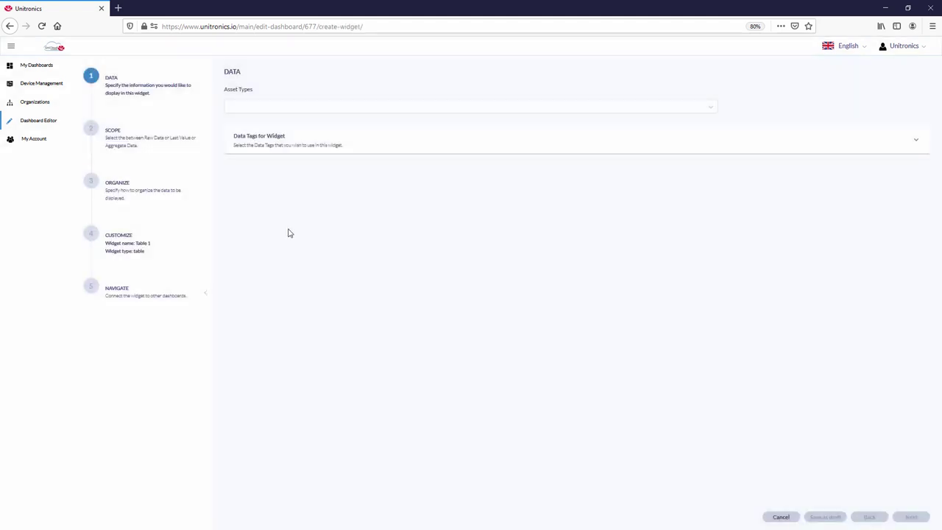
pyautogui.click(238, 110)
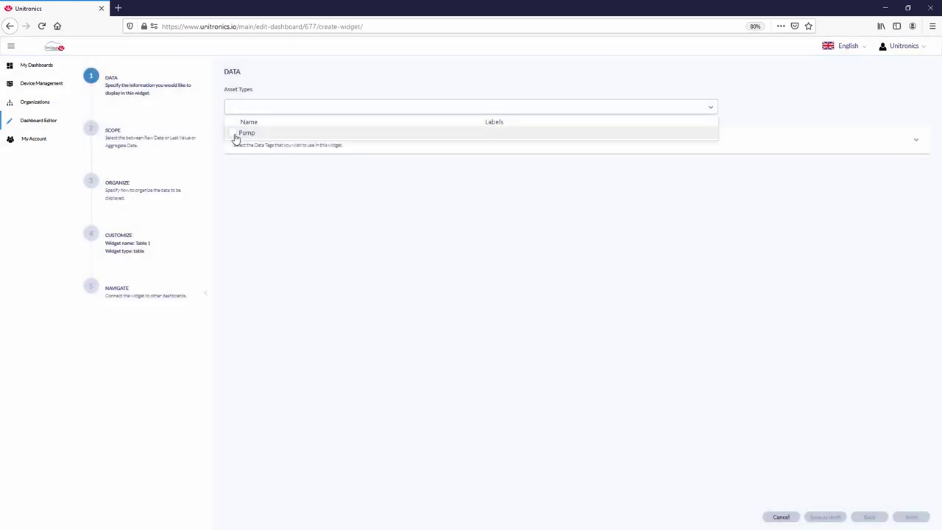
pyautogui.click(235, 134)
pyautogui.click(274, 208)
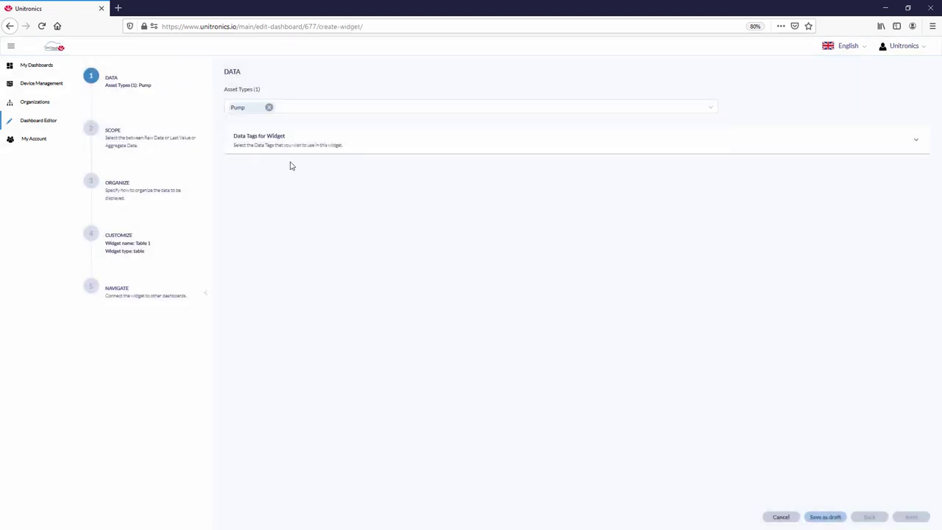
# Step: Select Asset ID, Asset name, Status and Data Timestamp as the table widget's asset properties
pyautogui.click(303, 150)
pyautogui.click(249, 194)
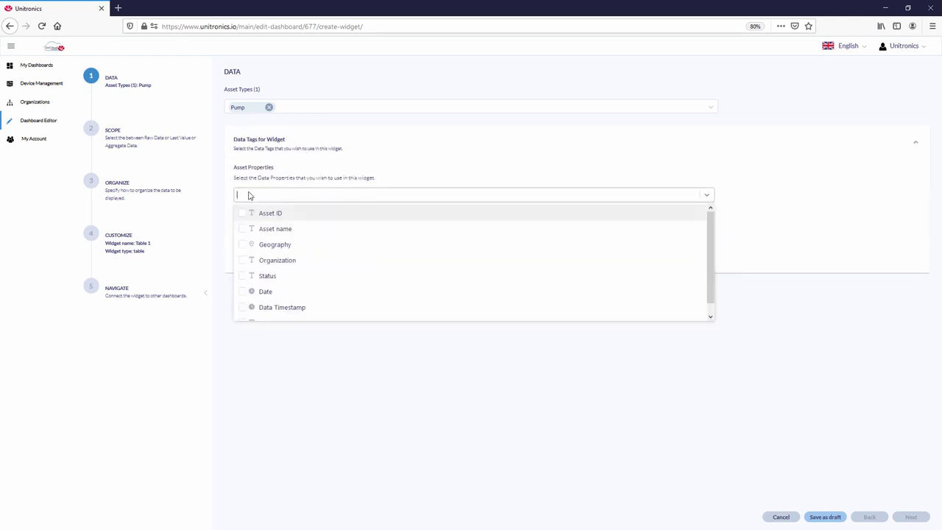
pyautogui.click(244, 214)
pyautogui.click(243, 229)
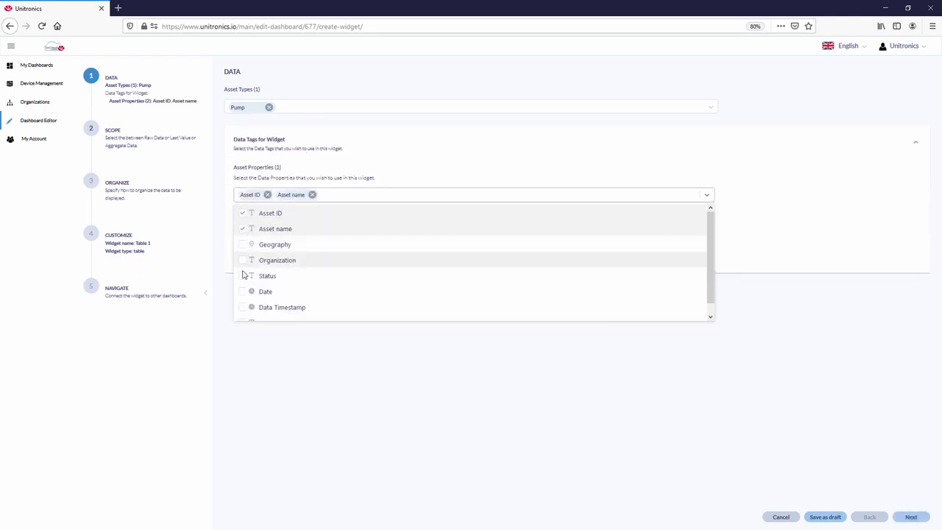
pyautogui.click(243, 278)
pyautogui.click(244, 308)
pyautogui.click(248, 343)
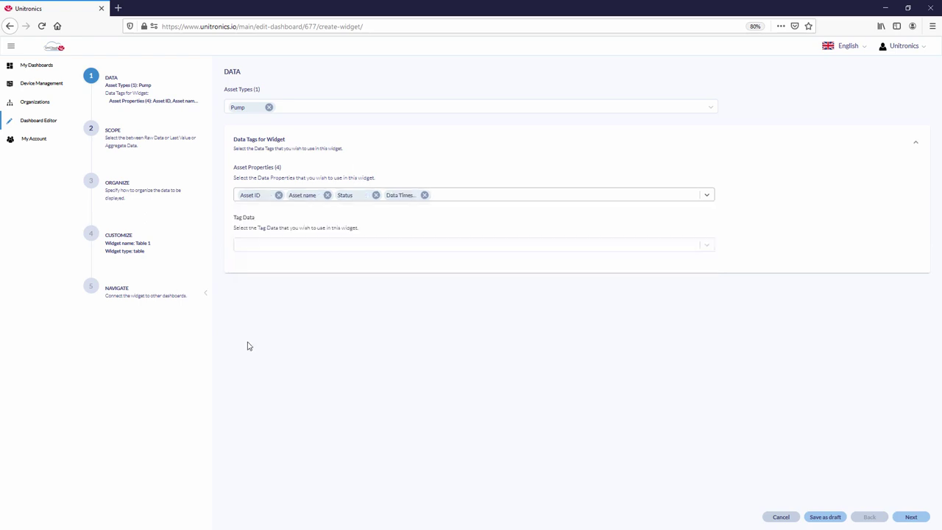
# Step: Include the TEMPERATURE tag in the table's data and set the widget's scope to Last Value
pyautogui.click(254, 247)
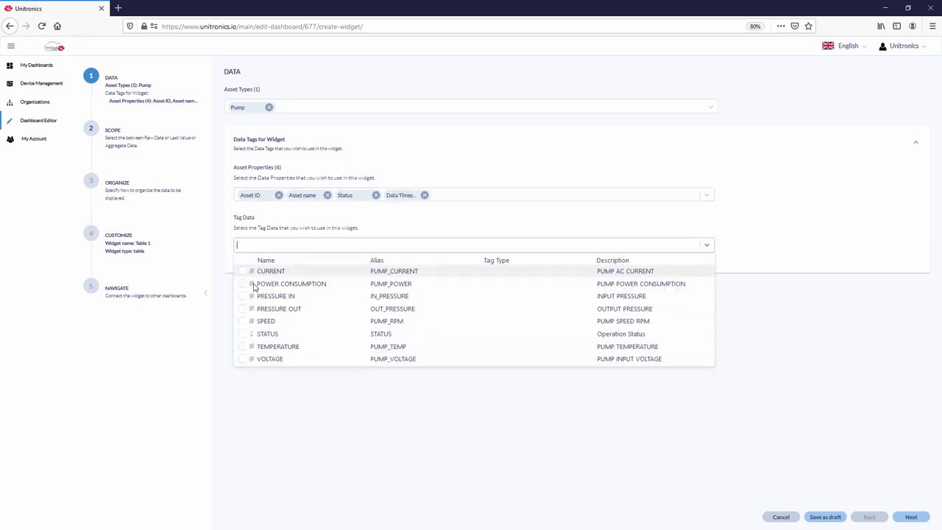
pyautogui.click(245, 346)
pyautogui.click(391, 456)
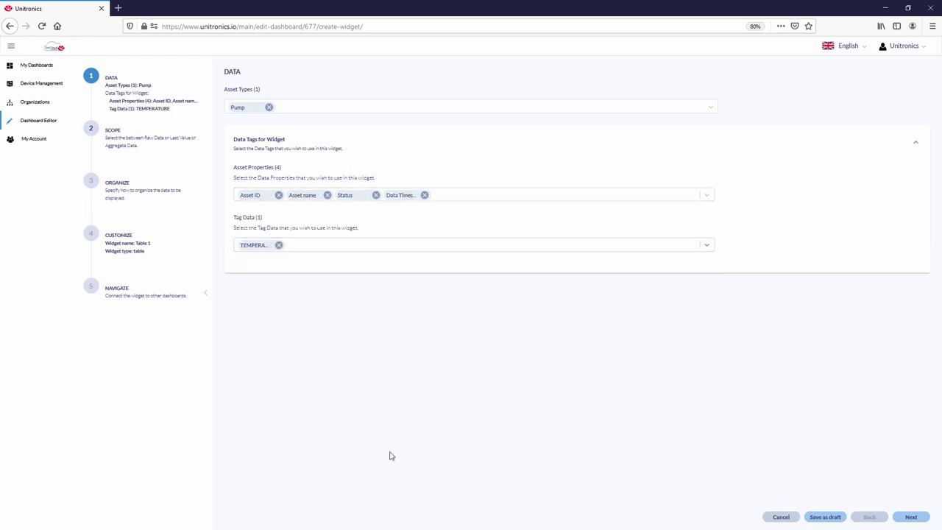
pyautogui.click(916, 518)
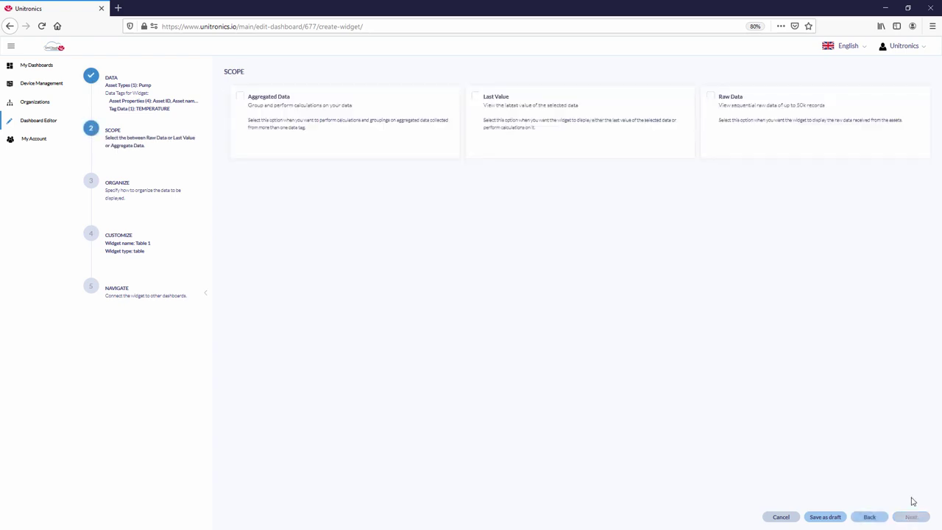
pyautogui.click(481, 98)
pyautogui.click(912, 516)
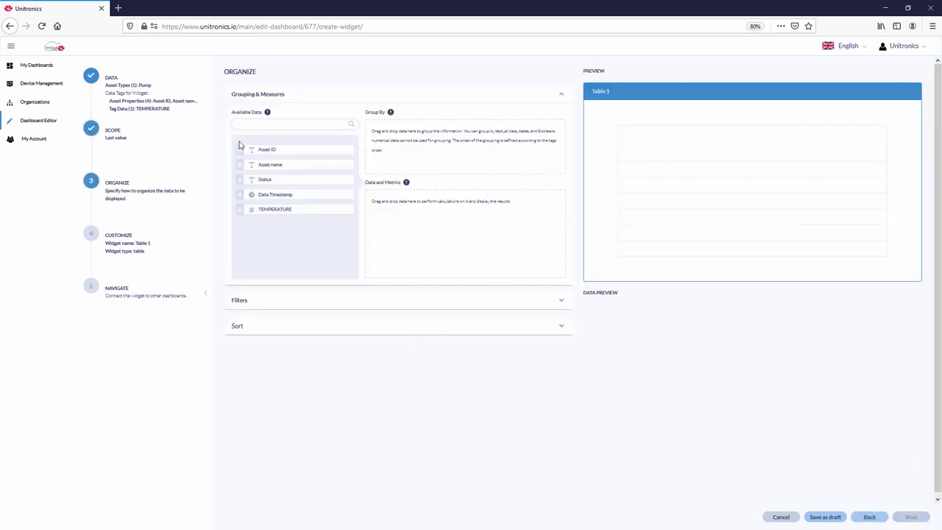
# Step: Organize the table's data and metrics in the order Asset ID, Asset name, Data Timestamp, Status and TEMPERATURE
pyautogui.moveTo(239, 149); pyautogui.dragTo(385, 212)
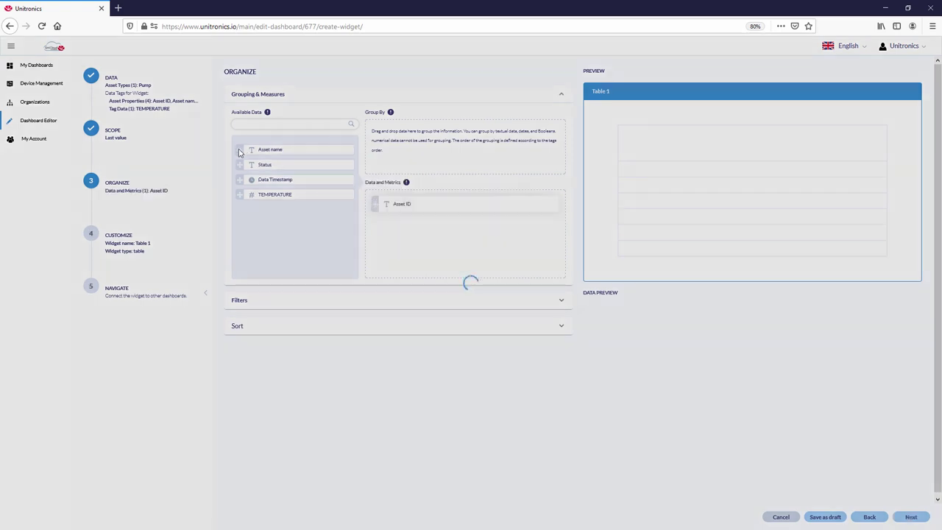
pyautogui.moveTo(239, 152); pyautogui.dragTo(375, 225)
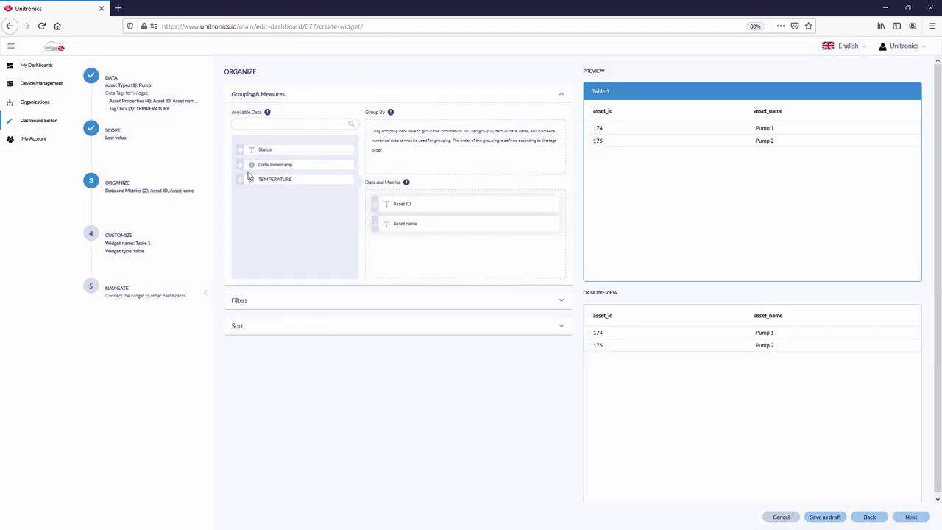
pyautogui.moveTo(240, 169); pyautogui.dragTo(366, 225)
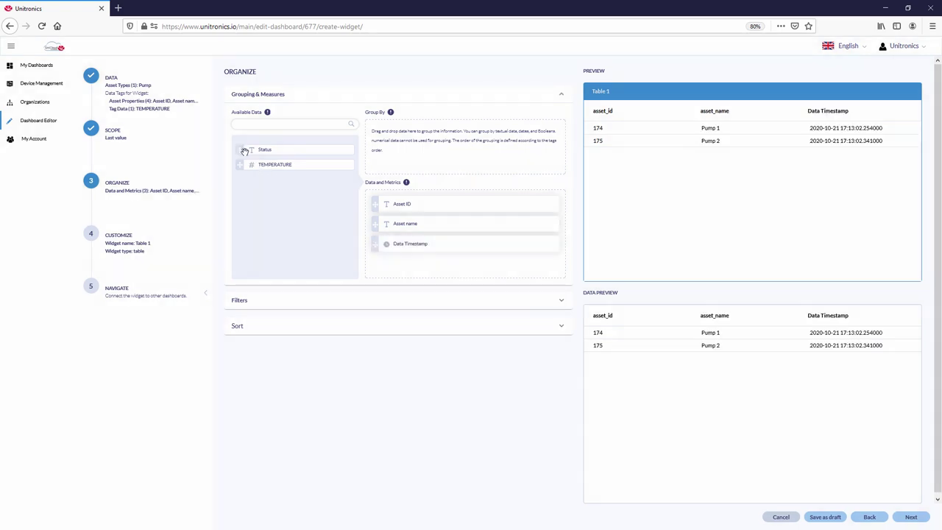
pyautogui.moveTo(240, 150); pyautogui.dragTo(375, 263)
pyautogui.moveTo(242, 150); pyautogui.dragTo(378, 280)
pyautogui.click(904, 518)
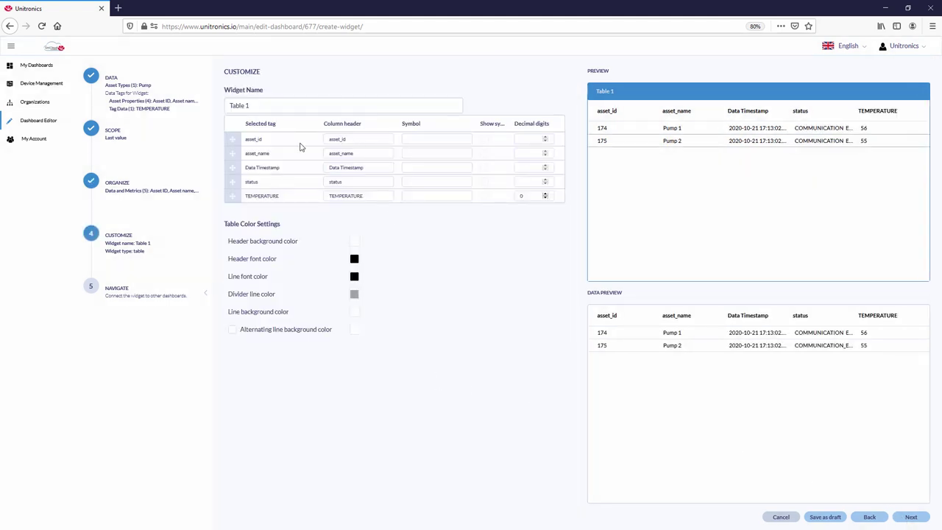
# Step: Rename the asset_id and asset_name column headers as ID and Name, and show the symbol degF for TEMPERATURE
pyautogui.doubleClick(337, 140)
pyautogui.write('(')
pyautogui.write('D')
pyautogui.doubleClick(342, 153)
pyautogui.write('N')
pyautogui.click(412, 197)
pyautogui.click(484, 196)
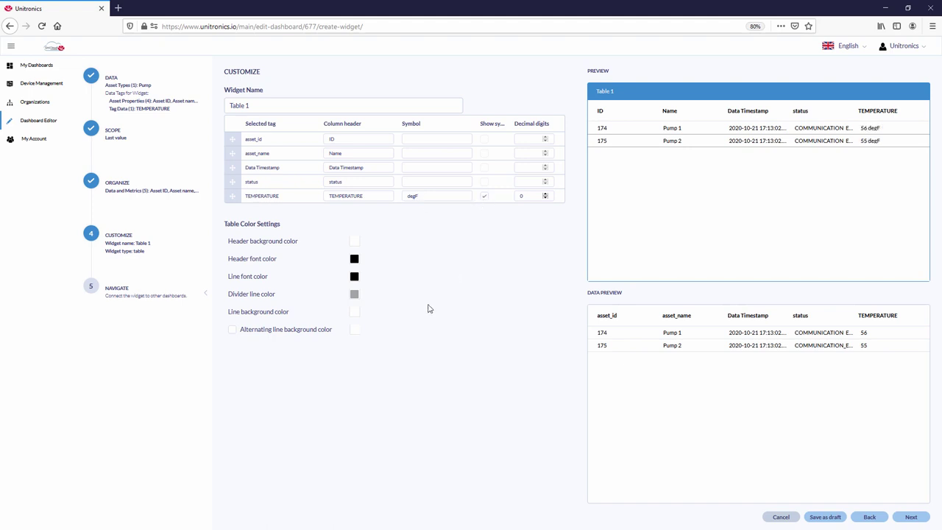
# Step: Set the table's header background color to green (15F009) and its header font color to near-white (F9F9F9)
pyautogui.click(355, 243)
pyautogui.click(342, 321)
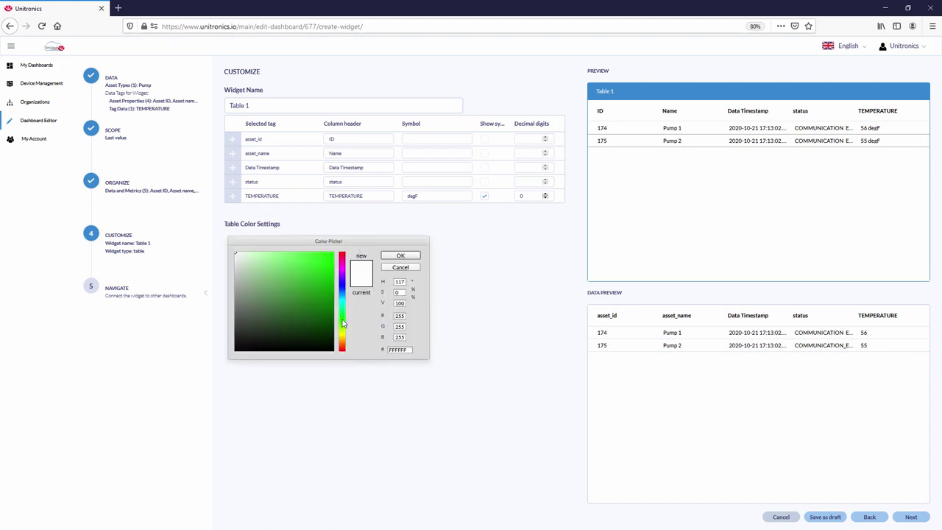
pyautogui.click(331, 259)
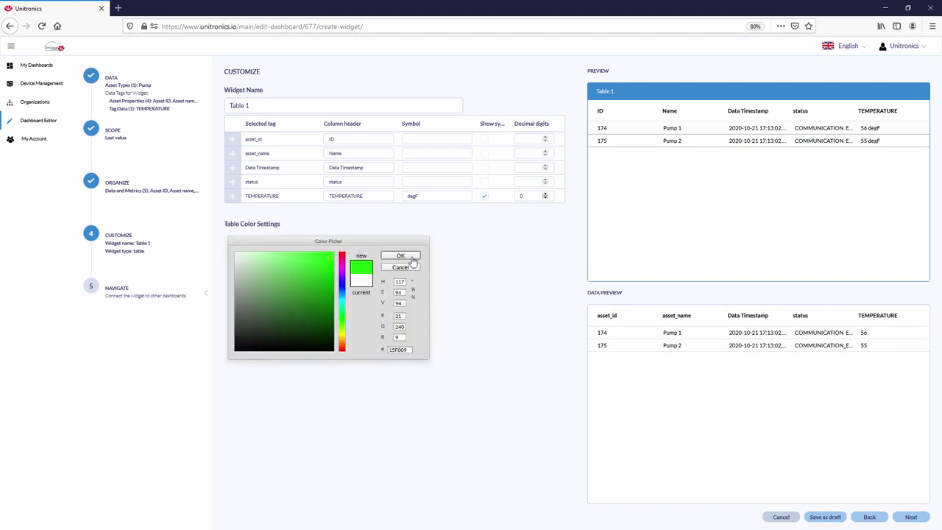
pyautogui.click(400, 255)
pyautogui.click(355, 260)
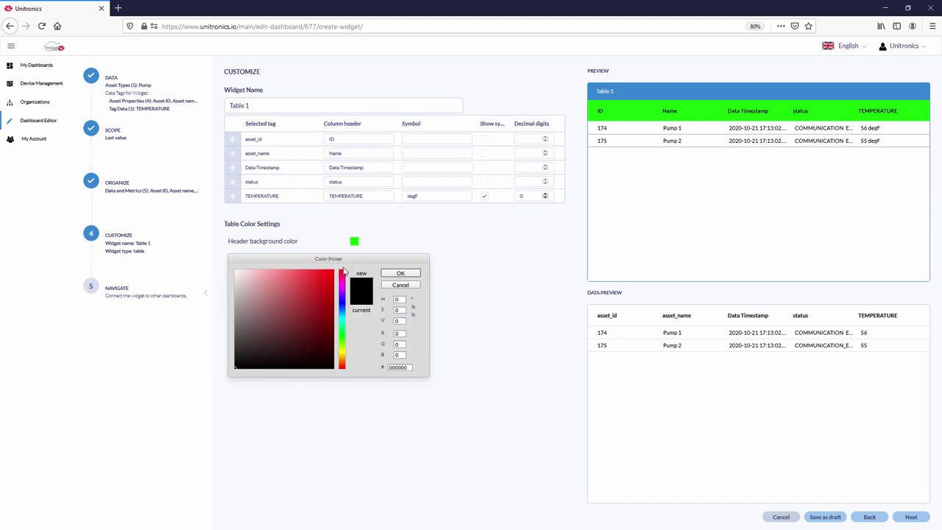
pyautogui.click(236, 274)
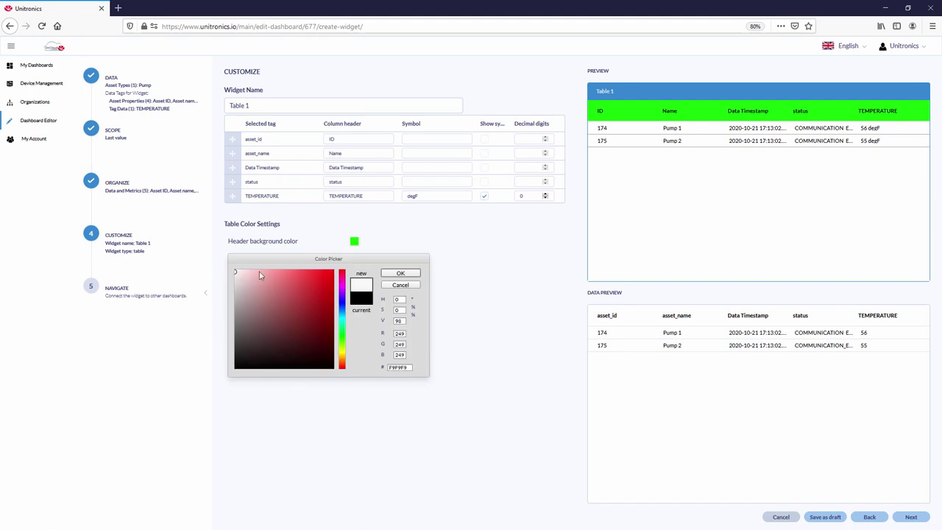
pyautogui.click(395, 274)
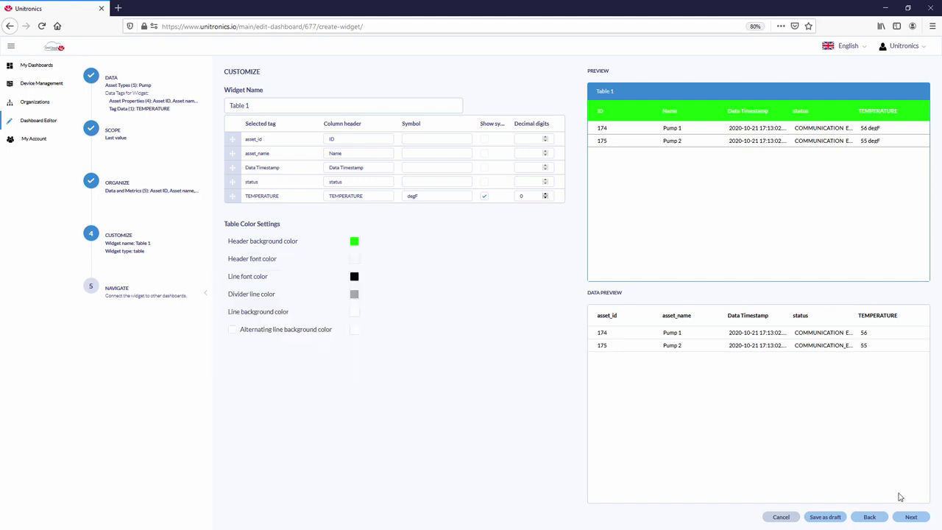
# Step: Finish the table widget without dashboard navigation and enlarge it to fill the space beside the map, matching the map's height
pyautogui.click(911, 517)
pyautogui.click(913, 517)
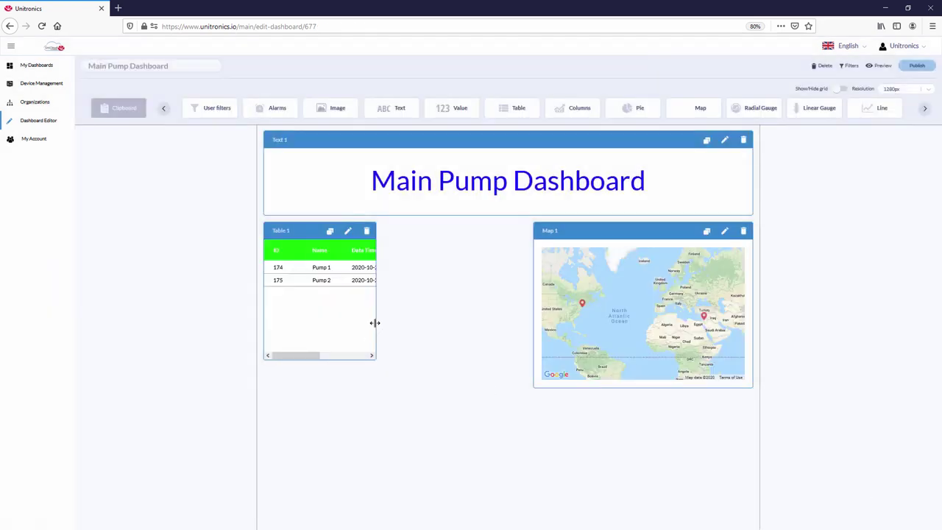
pyautogui.moveTo(375, 322); pyautogui.dragTo(541, 432)
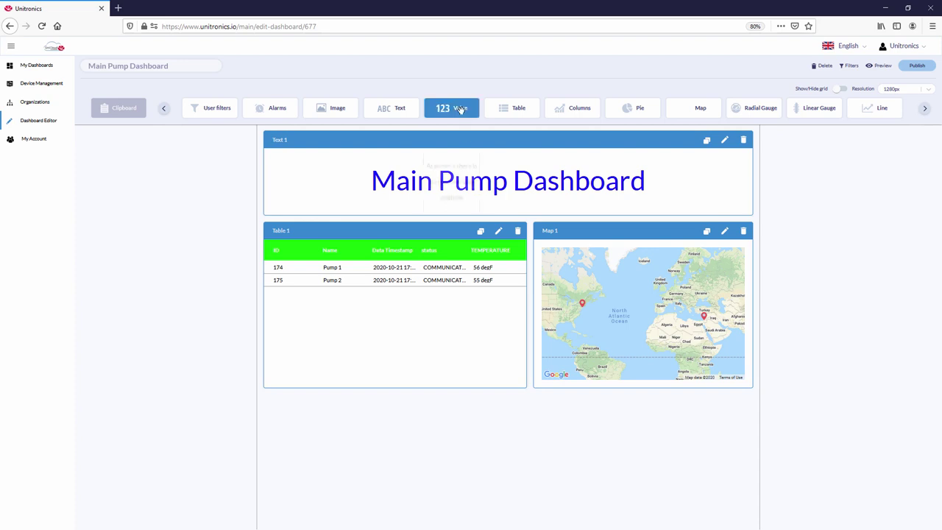
# Step: Add a value widget below the table and assign it the Pump asset type
pyautogui.moveTo(459, 109); pyautogui.dragTo(309, 410)
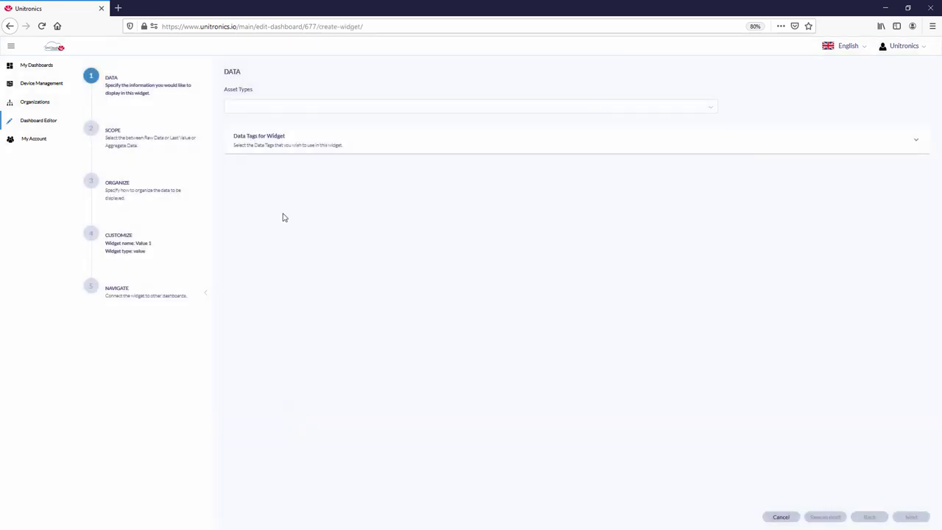
pyautogui.click(248, 110)
pyautogui.click(234, 137)
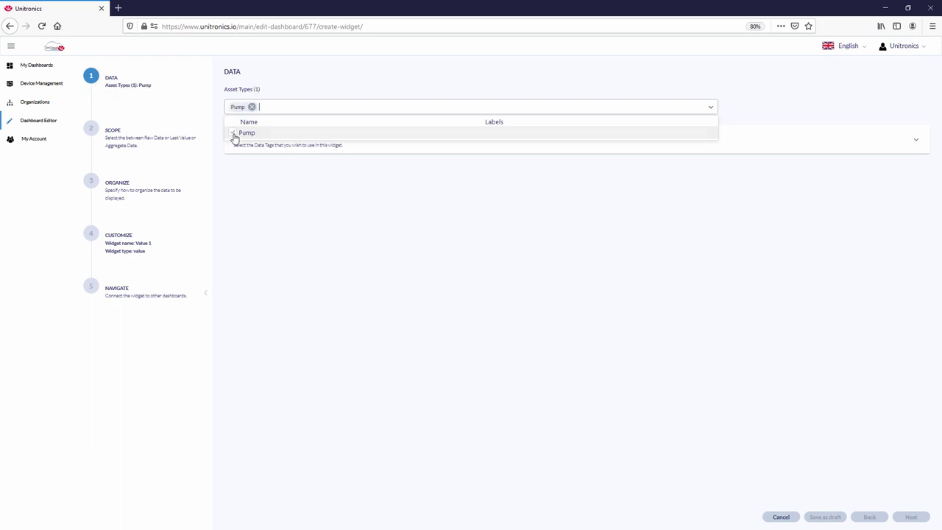
pyautogui.click(240, 181)
# Step: Select Asset ID as the value widget's only asset property and complete its data selection
pyautogui.click(269, 150)
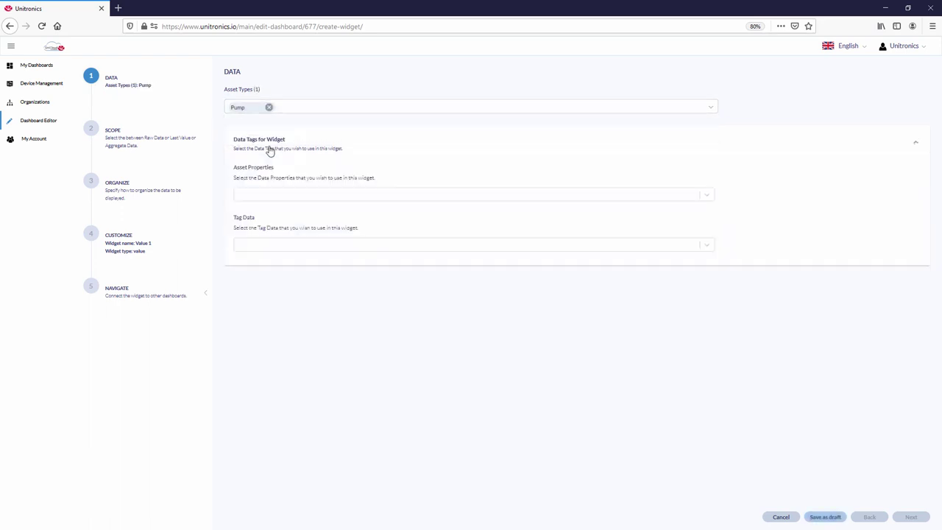
pyautogui.click(253, 196)
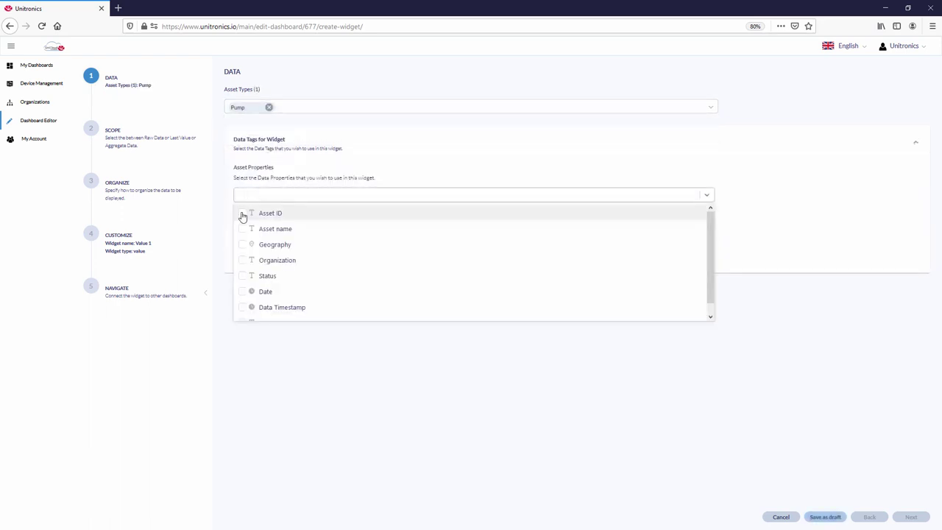
pyautogui.click(243, 213)
pyautogui.click(414, 433)
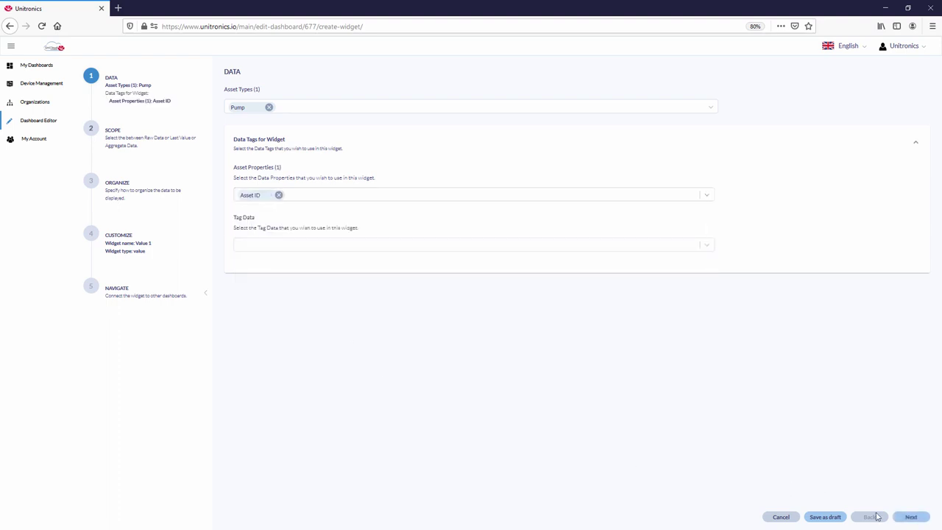
pyautogui.click(907, 517)
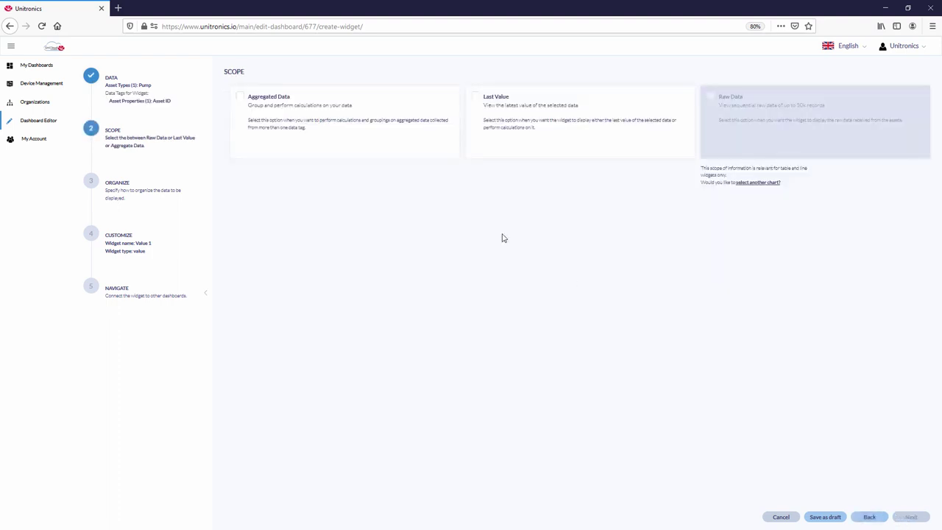
# Step: Set the value widget's scope to Aggregated Data and use the count of Asset ID as its metric
pyautogui.click(285, 103)
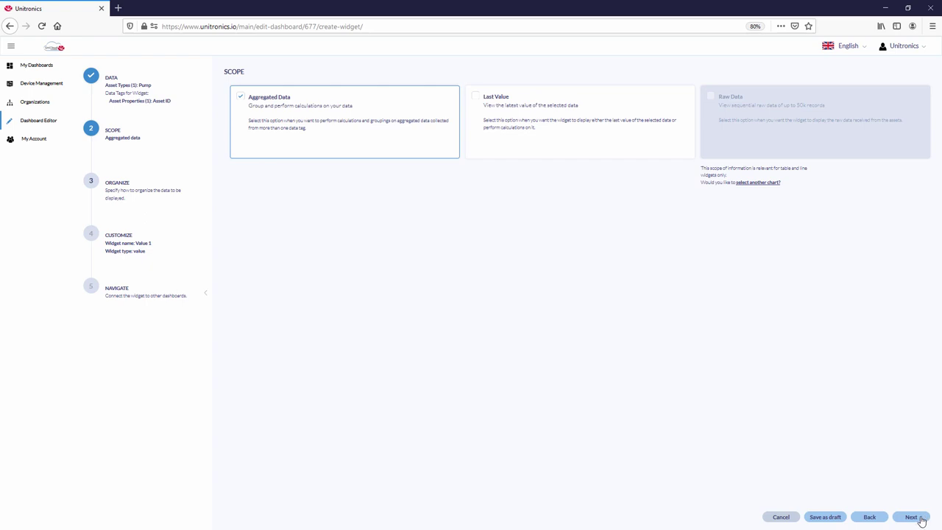
pyautogui.click(919, 519)
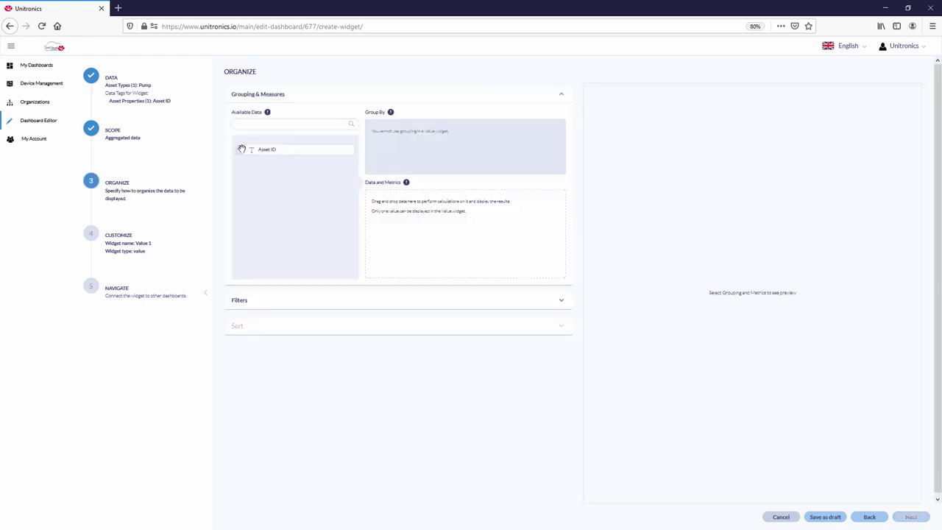
pyautogui.moveTo(240, 149); pyautogui.dragTo(405, 231)
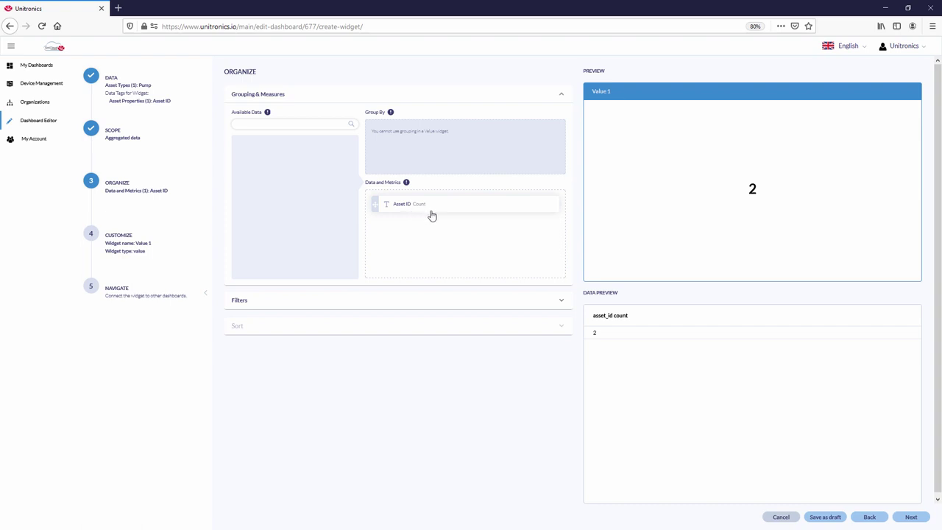
pyautogui.click(912, 518)
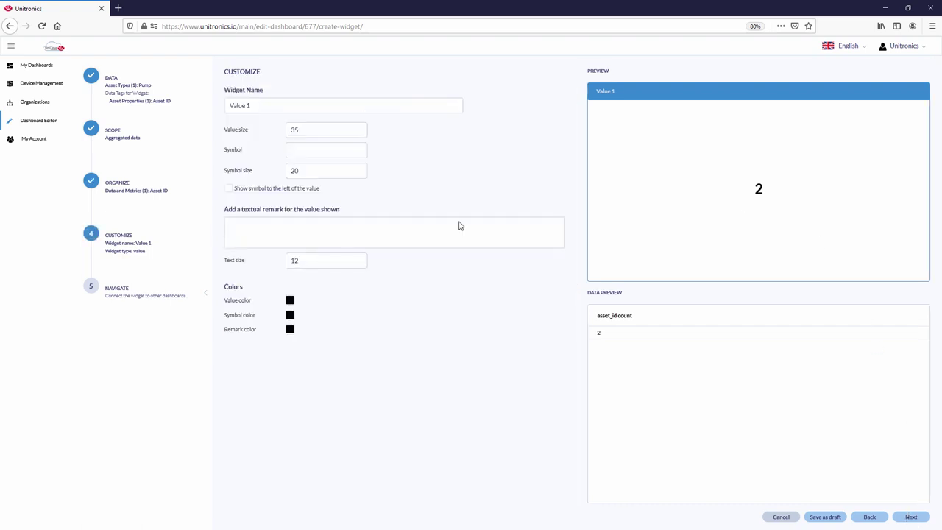
# Step: Set the value widget's value size to 70 and its symbol to Pumps
pyautogui.doubleClick(312, 130)
pyautogui.write('70')
pyautogui.click(317, 152)
pyautogui.write('Pumps')
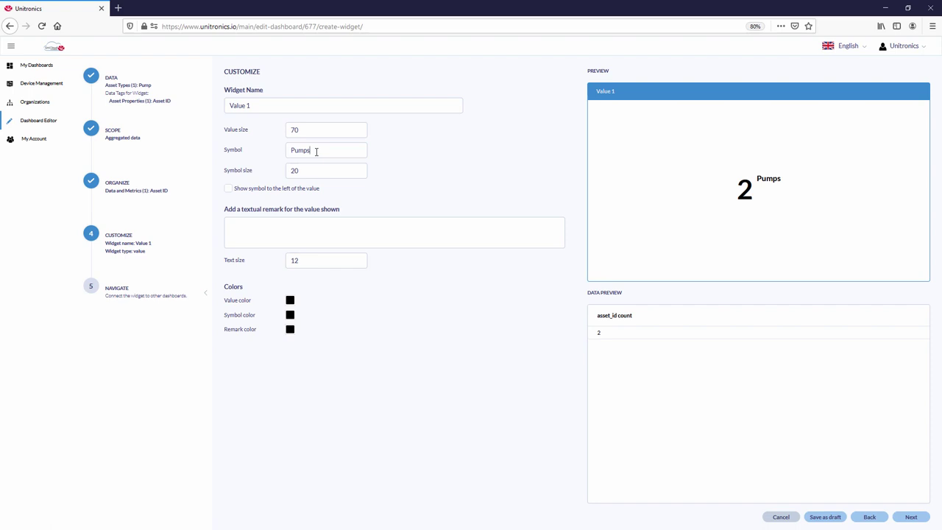
# Step: Color the widget's value red (F91111) and its symbol blue
pyautogui.click(290, 301)
pyautogui.click(384, 317)
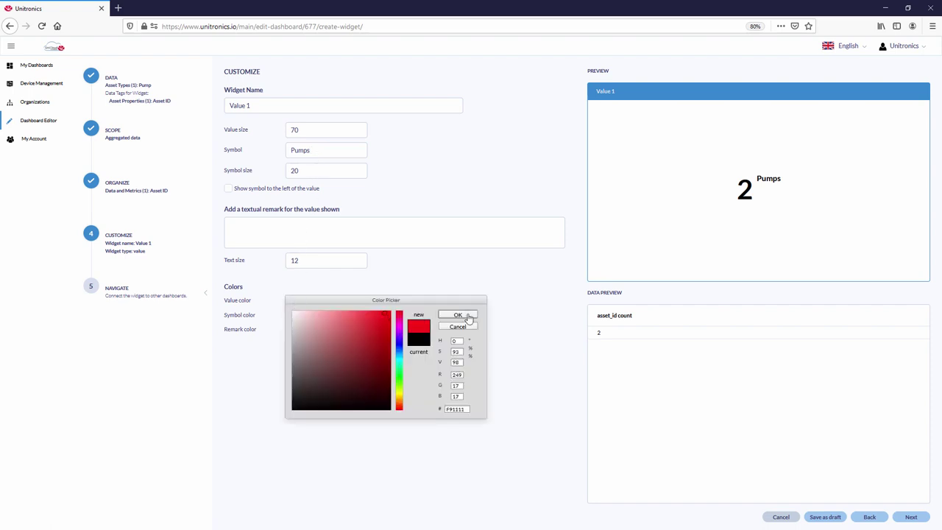
pyautogui.click(457, 315)
pyautogui.click(289, 317)
pyautogui.click(399, 364)
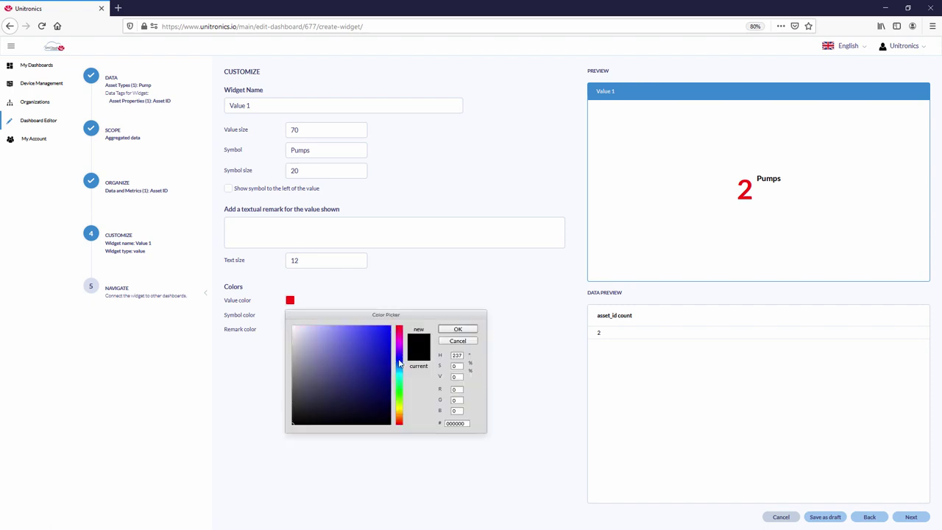
pyautogui.click(456, 330)
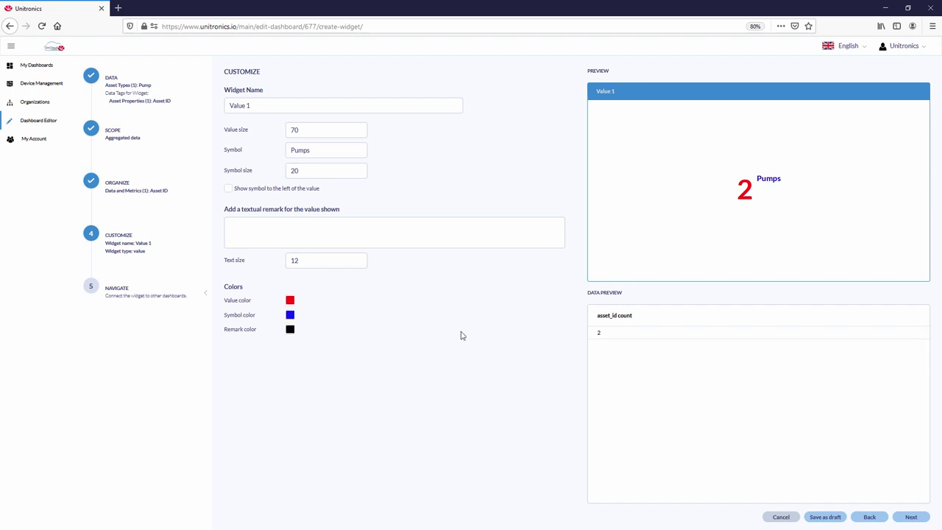
# Step: Finish the value widget without dashboard navigation and enlarge it until its value and symbol fit
pyautogui.click(907, 518)
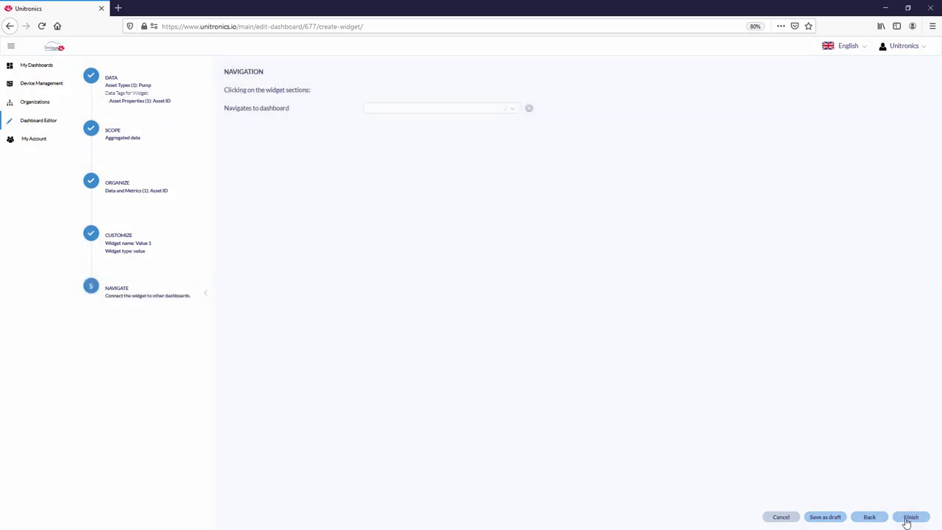
pyautogui.click(907, 517)
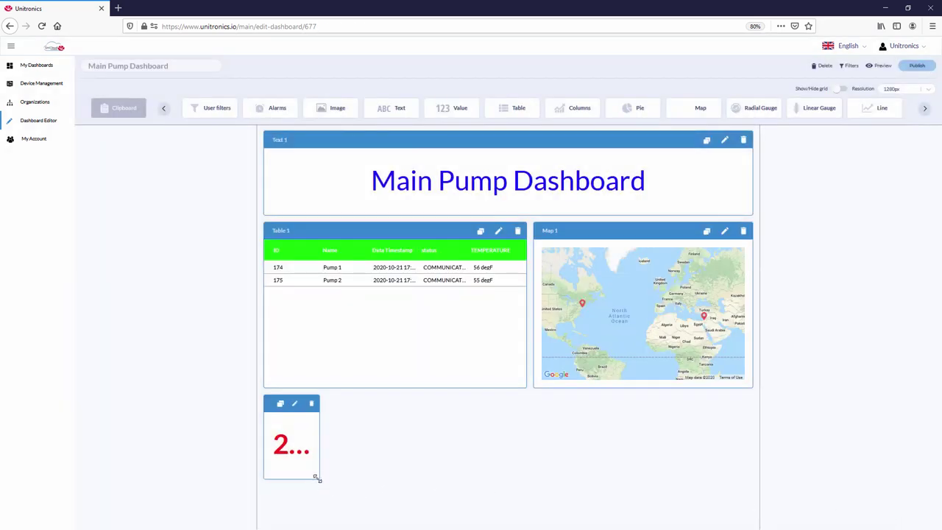
pyautogui.moveTo(317, 478); pyautogui.dragTo(331, 519)
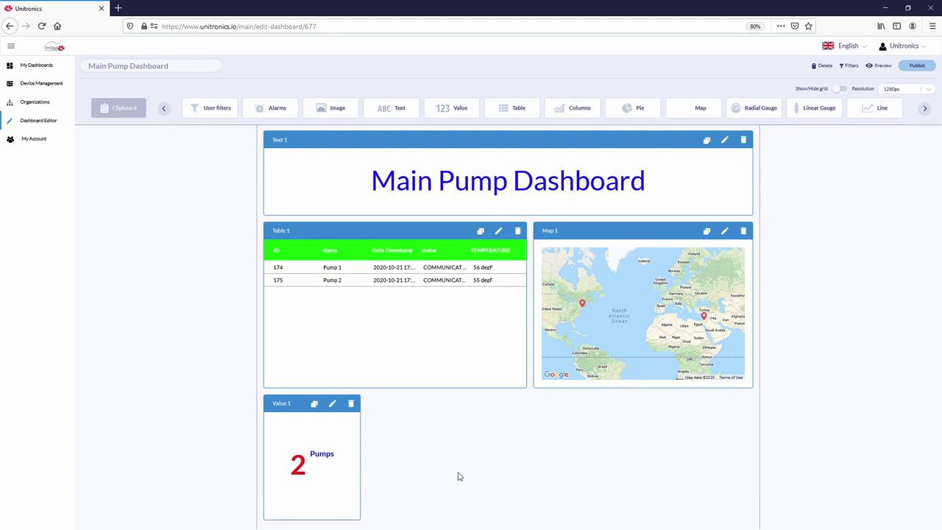
# Step: Add a columns widget beside the value widget, below the table, and assign it the Pump asset type
pyautogui.moveTo(579, 108); pyautogui.dragTo(396, 403)
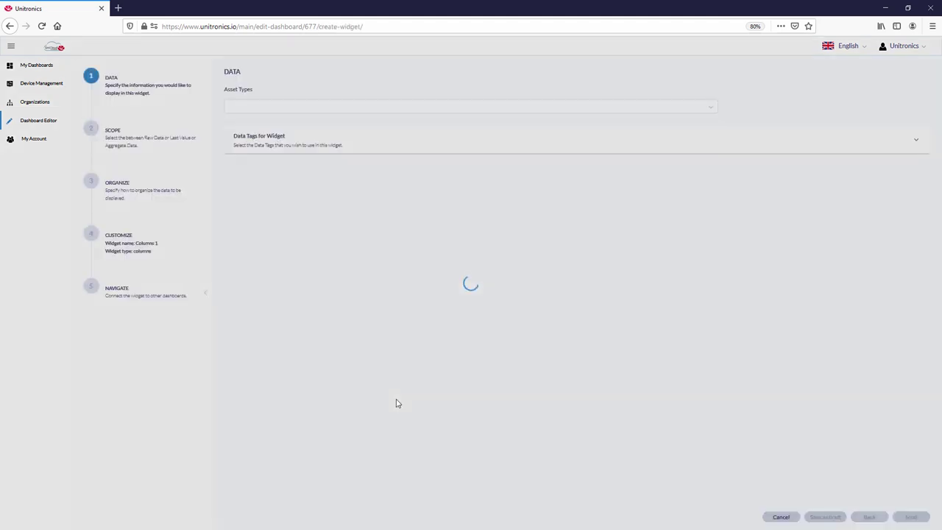
pyautogui.click(238, 109)
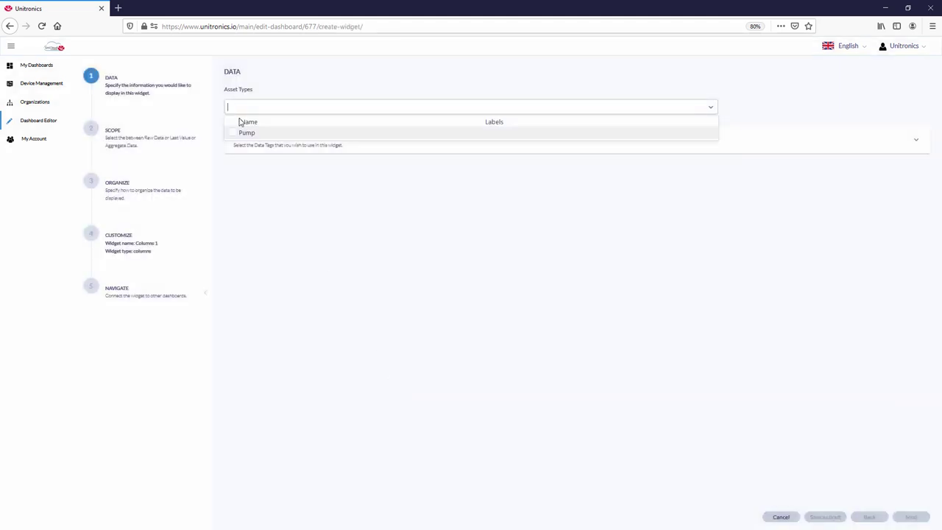
pyautogui.click(234, 135)
pyautogui.click(236, 156)
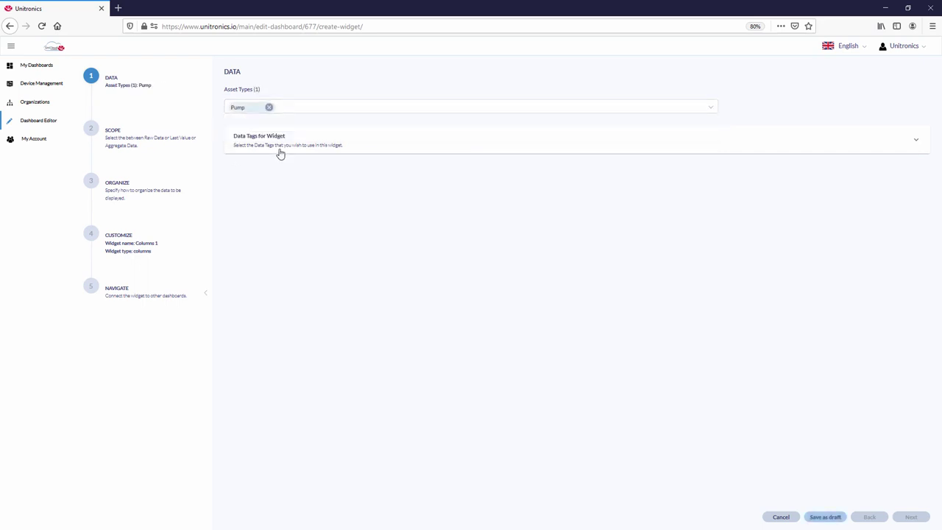
# Step: Select Data Timestamp as the columns widget's asset property and POWER CONSUMPTION as its tag data
pyautogui.click(280, 153)
pyautogui.click(269, 197)
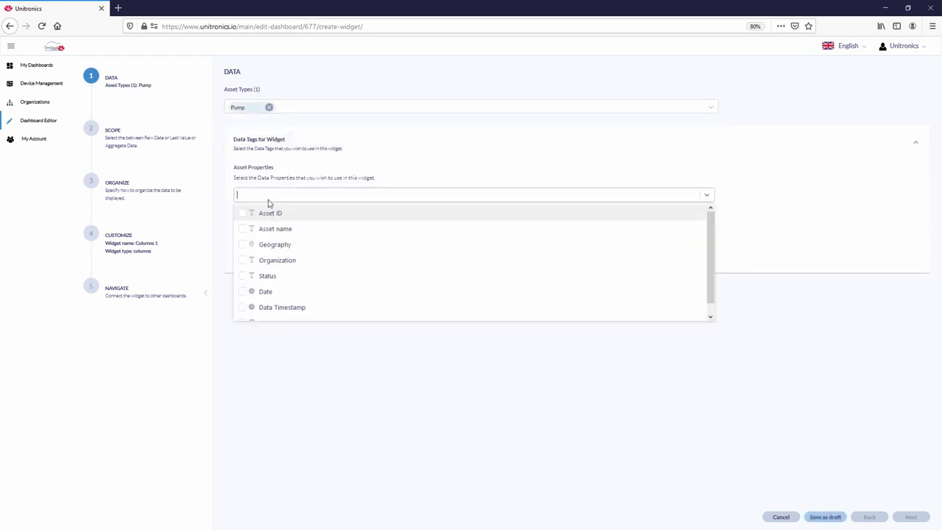
pyautogui.click(264, 306)
pyautogui.click(236, 267)
pyautogui.click(259, 249)
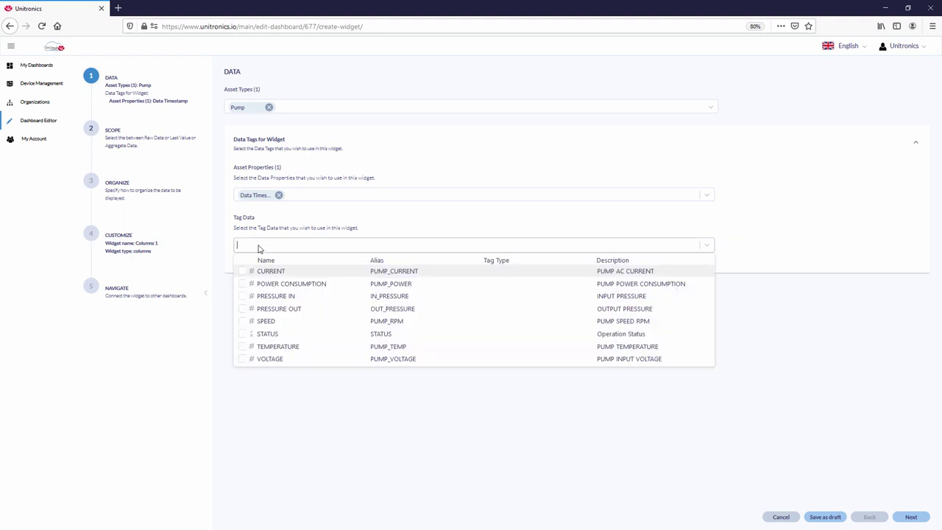
pyautogui.click(270, 284)
pyautogui.click(595, 480)
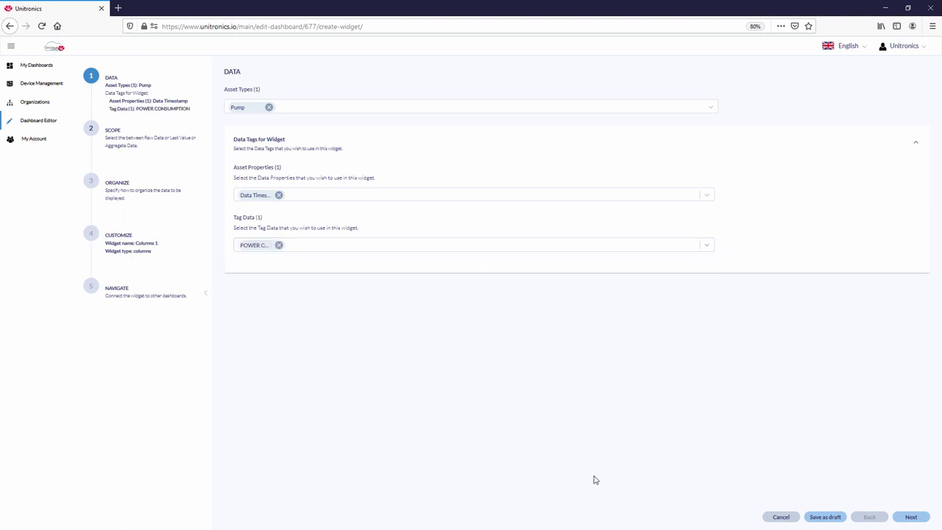
# Step: Set the columns widget's scope to Aggregated Data and group it by Data Timestamp with the Daily interval
pyautogui.click(906, 516)
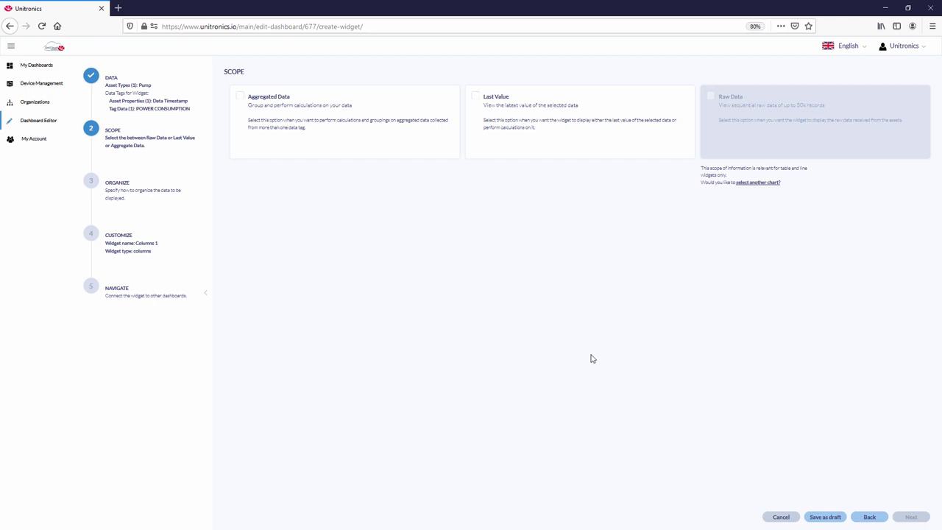
pyautogui.click(282, 101)
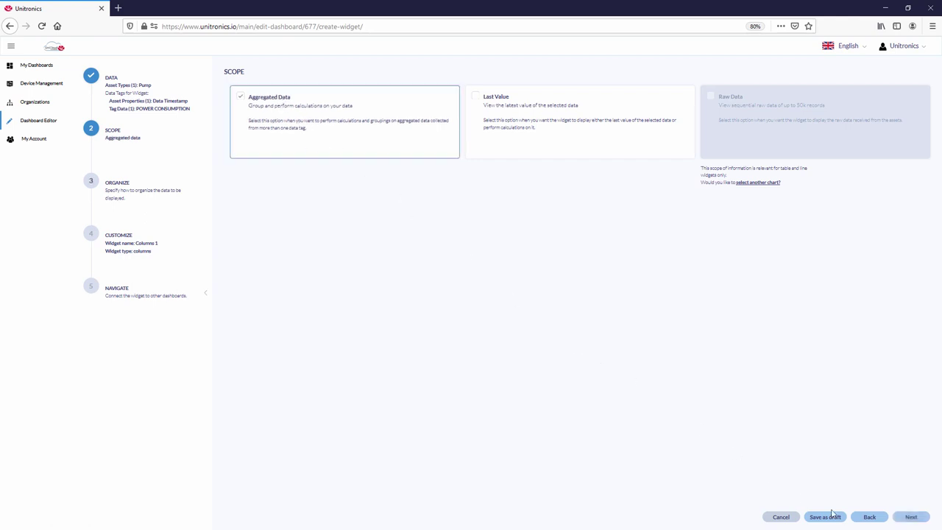
pyautogui.click(912, 516)
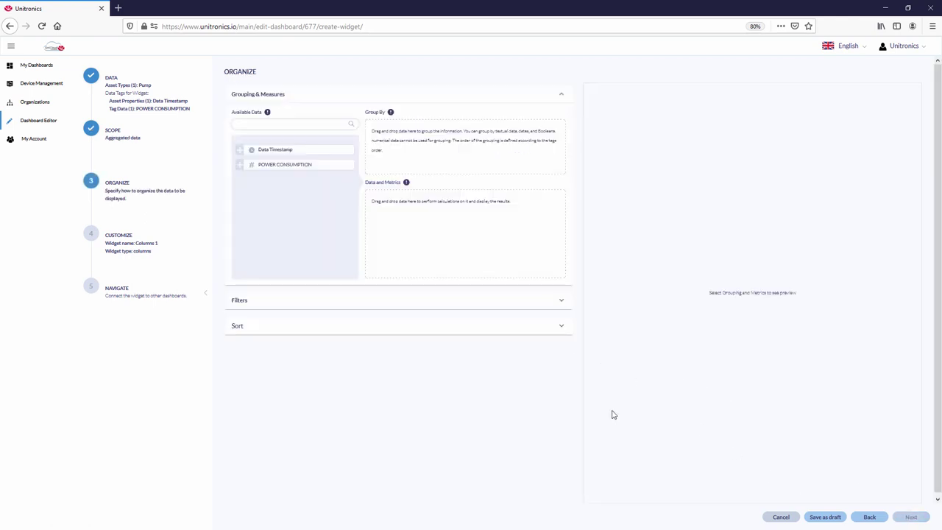
pyautogui.moveTo(241, 149); pyautogui.dragTo(401, 146)
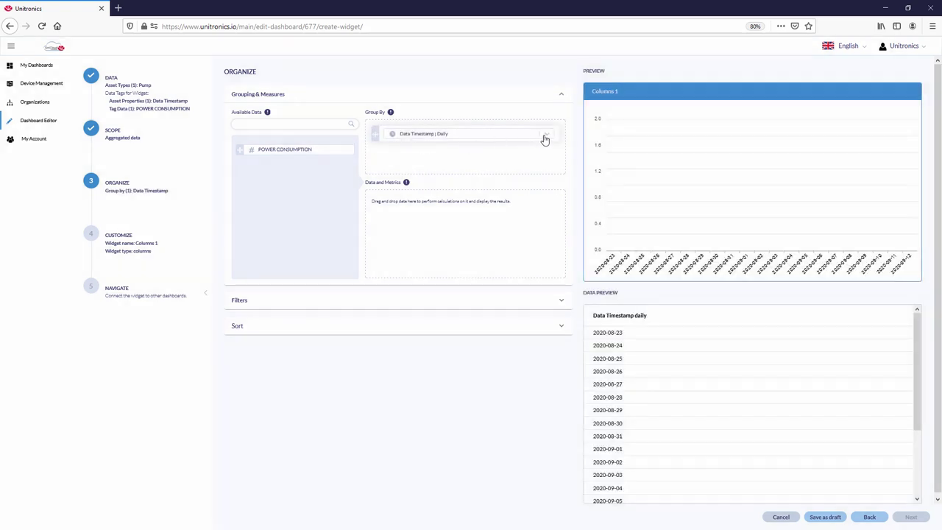
pyautogui.click(545, 137)
pyautogui.click(517, 149)
# Step: Add POWER CONSUMPTION to the columns widget's data and metrics, calculated as Sum
pyautogui.moveTo(239, 150); pyautogui.dragTo(391, 223)
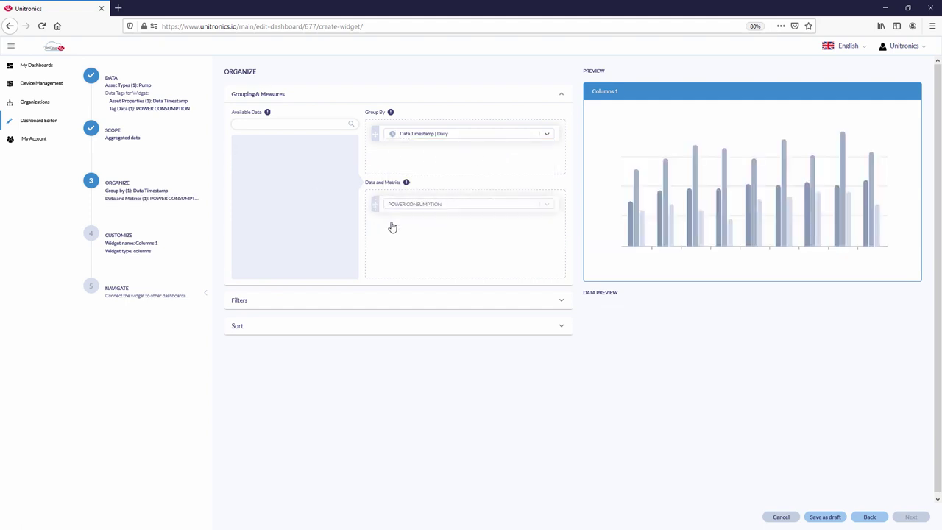
pyautogui.click(548, 206)
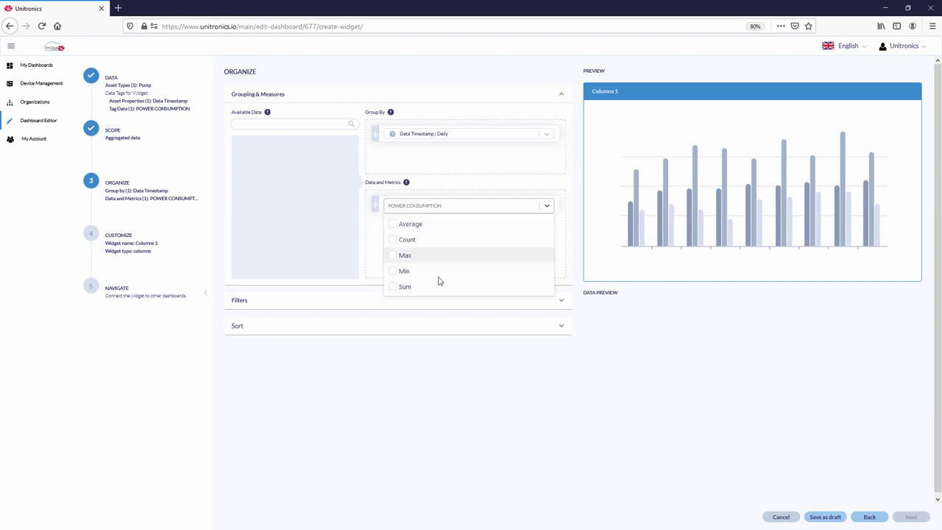
pyautogui.click(405, 287)
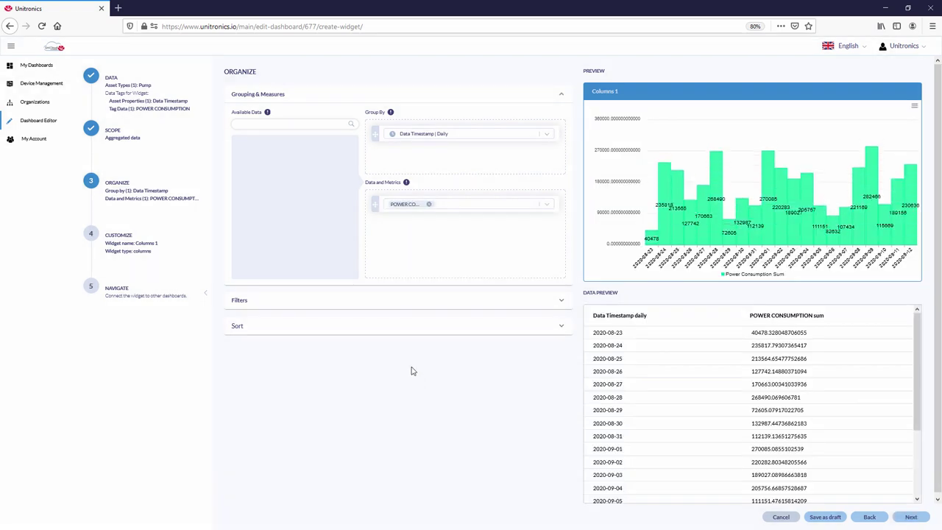
# Step: Filter the columns widget's data so that Data Timestamp is Last Week, and proceed to customization
pyautogui.click(407, 301)
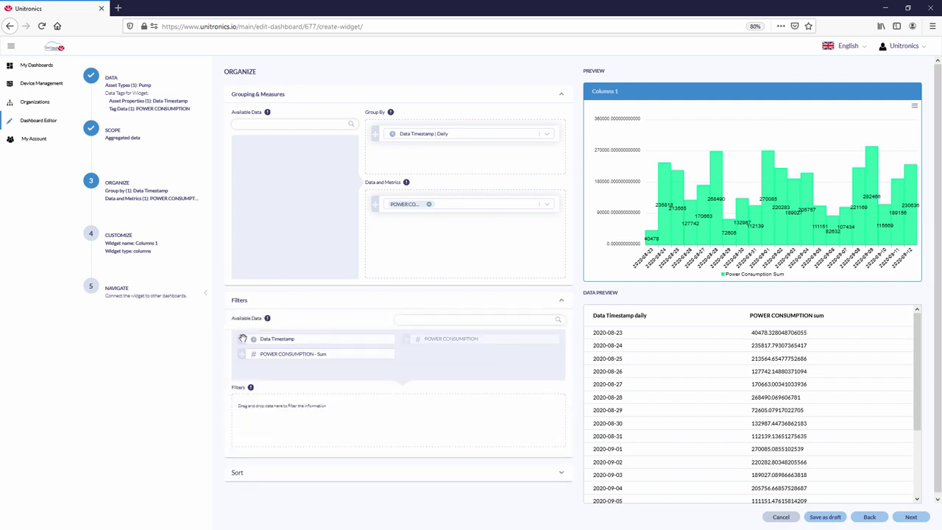
pyautogui.moveTo(241, 338); pyautogui.dragTo(246, 410)
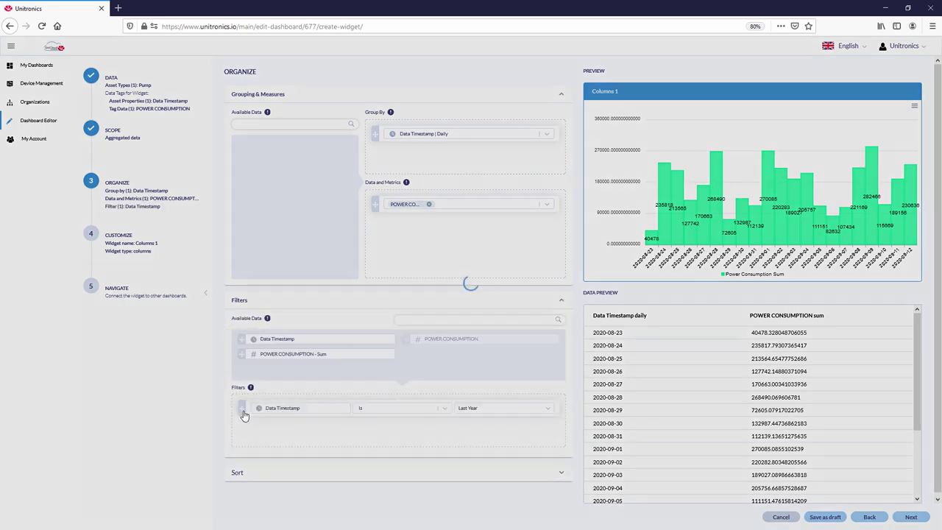
pyautogui.click(487, 410)
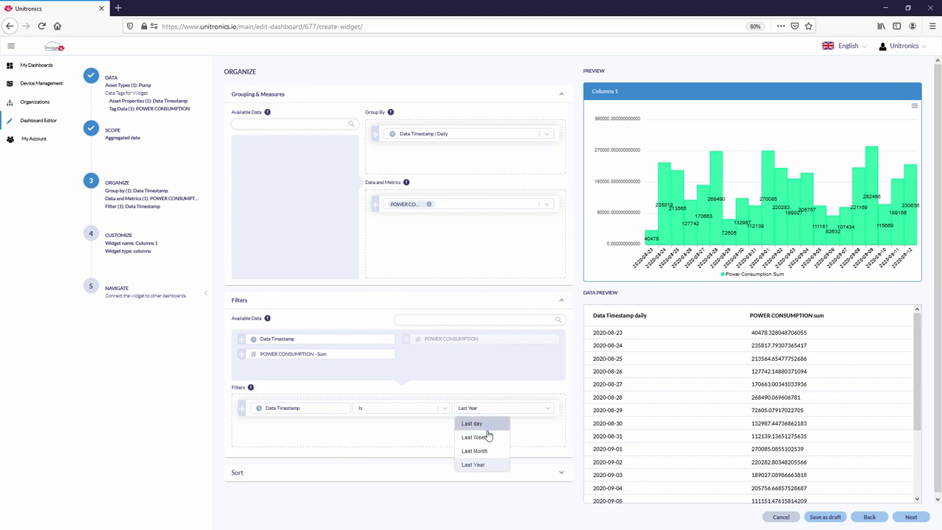
pyautogui.click(487, 439)
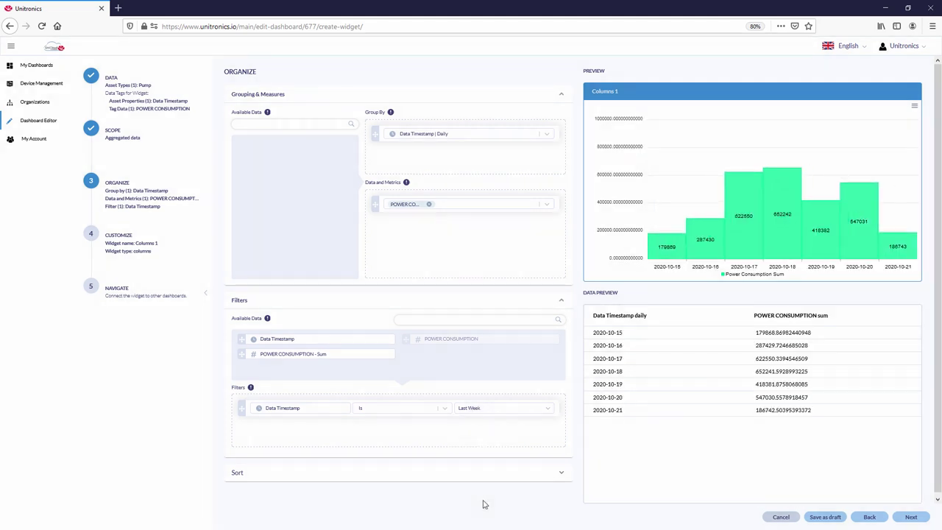
pyautogui.click(910, 516)
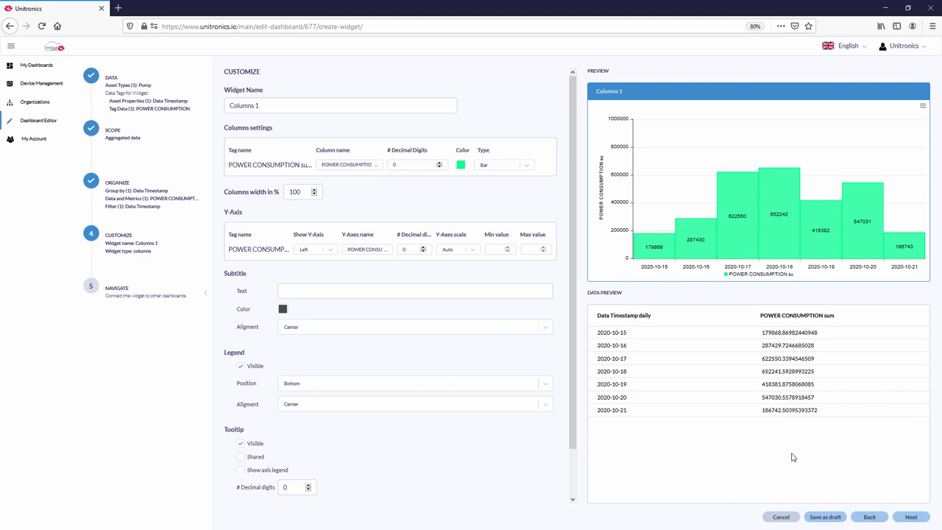
# Step: Try the Line and Area types for the POWER CONSUMPTION series and return it to Bar
pyautogui.click(529, 166)
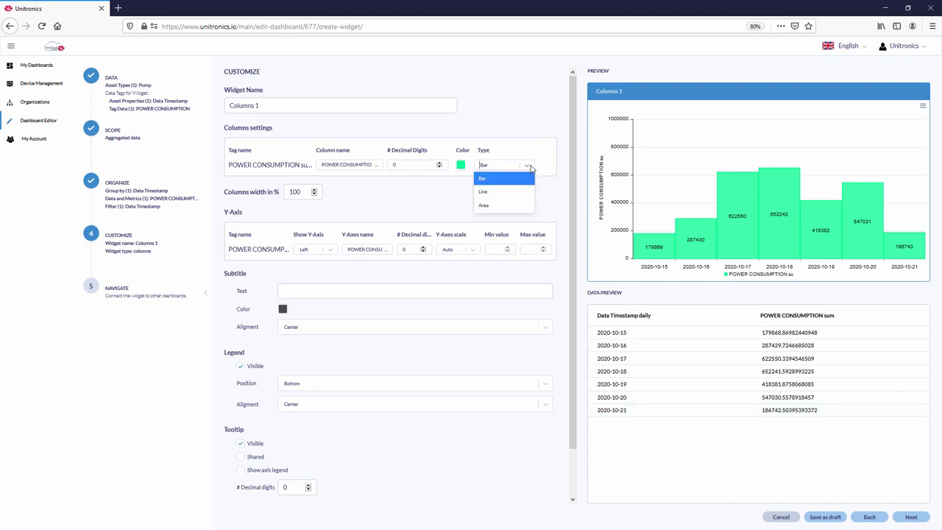
pyautogui.click(513, 191)
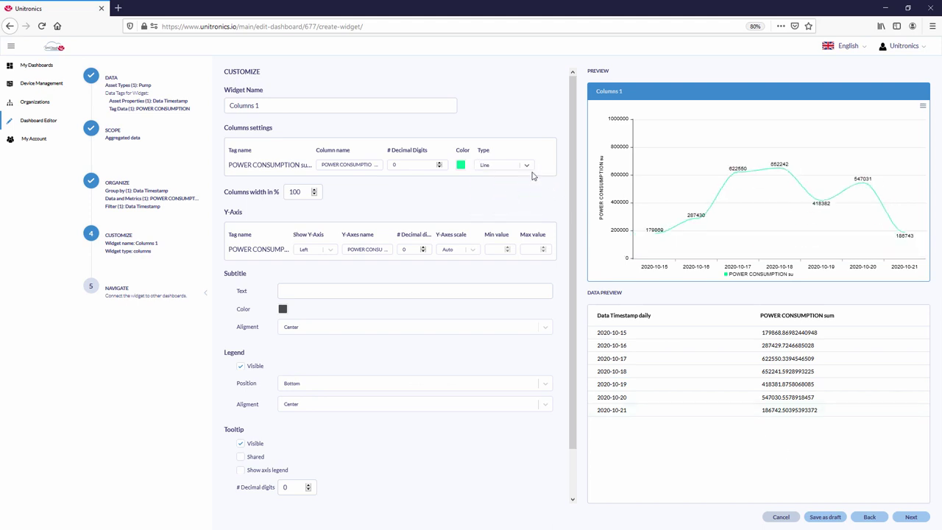
pyautogui.click(529, 170)
pyautogui.click(509, 206)
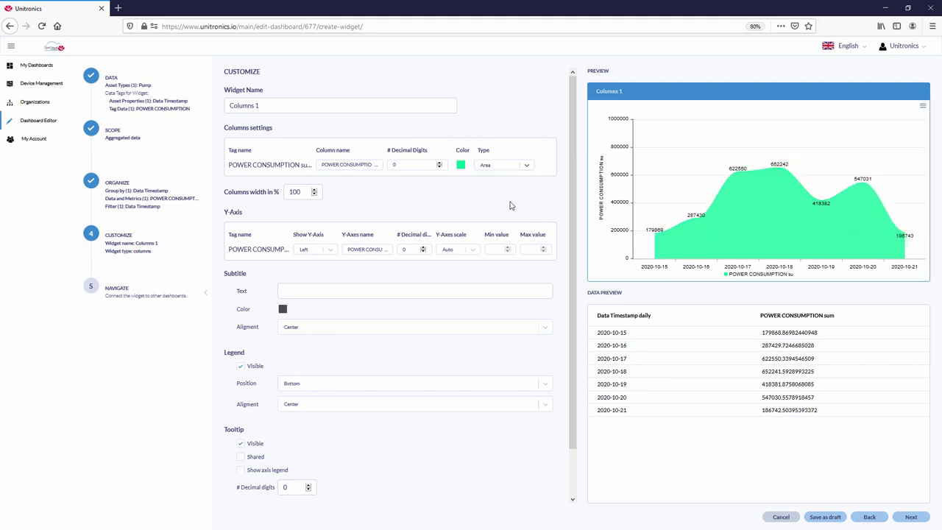
pyautogui.click(530, 169)
pyautogui.click(507, 181)
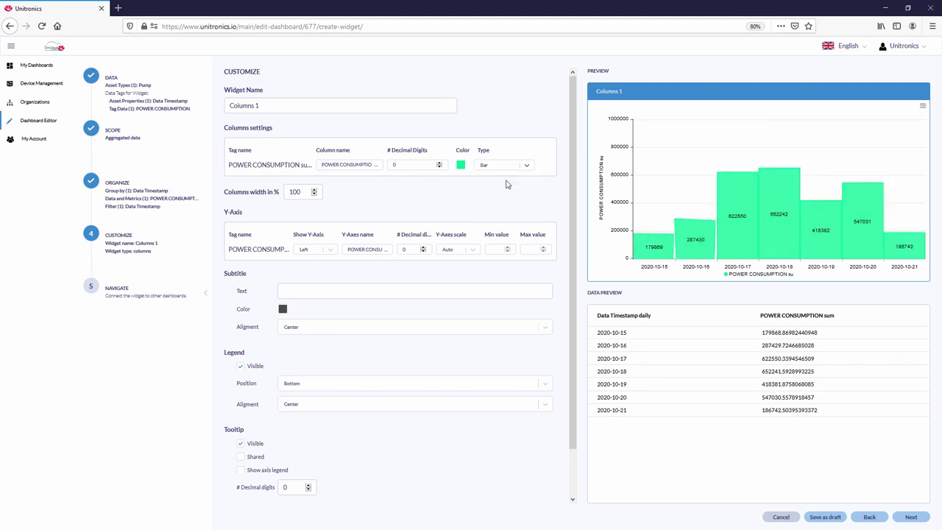
# Step: Set the columns' width to 75% and the legend position to Top
pyautogui.moveTo(303, 191); pyautogui.dragTo(285, 194)
pyautogui.write('75')
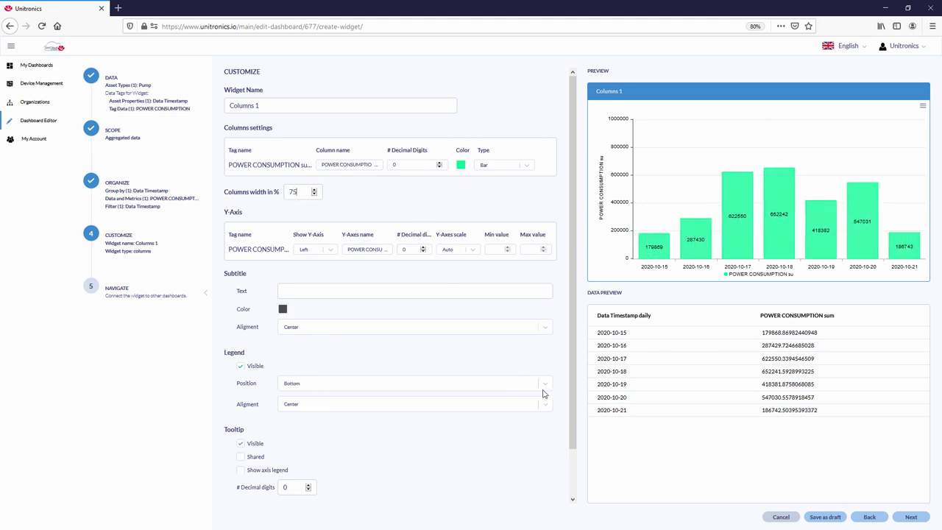
pyautogui.click(544, 384)
pyautogui.click(511, 401)
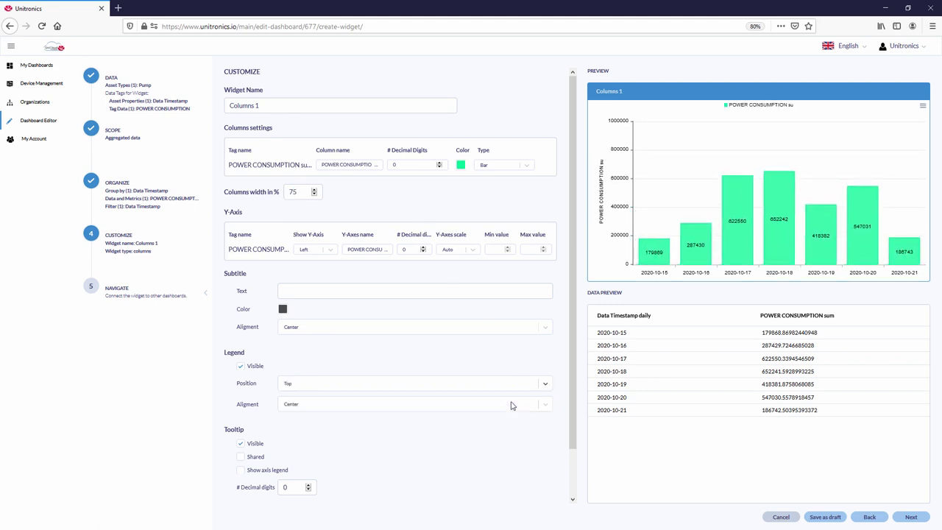
# Step: Finish the columns widget without dashboard navigation and widen it to the dashboard's right edge, aligned with the map
pyautogui.click(911, 517)
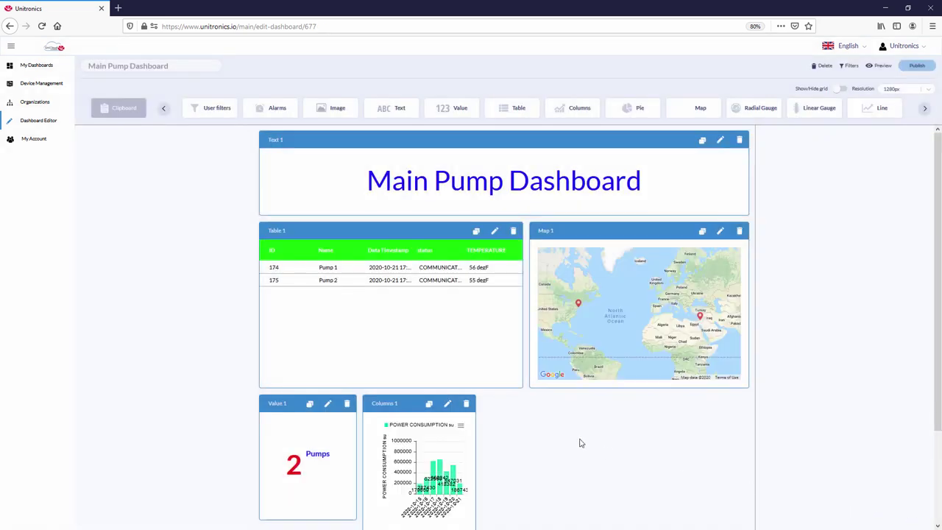
pyautogui.scroll(-1, 580, 442)
pyautogui.moveTo(475, 423); pyautogui.dragTo(755, 437)
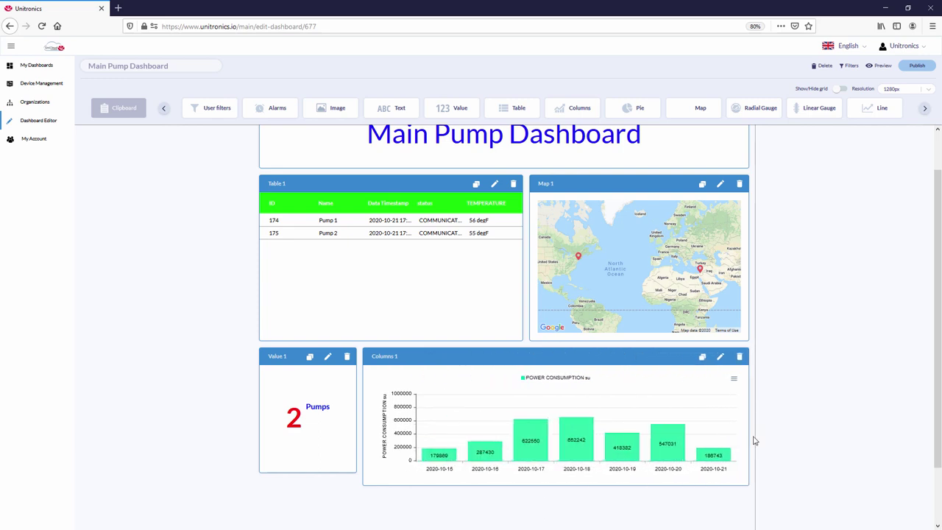
pyautogui.scroll(1, 851, 478)
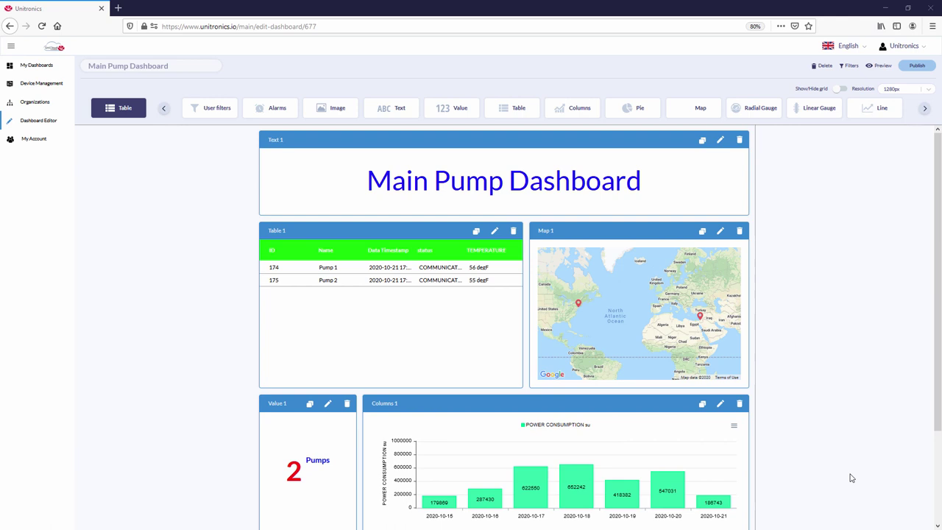
# Step: Publish the Main Pump Dashboard, confirm the publication, and open its live view
pyautogui.click(917, 65)
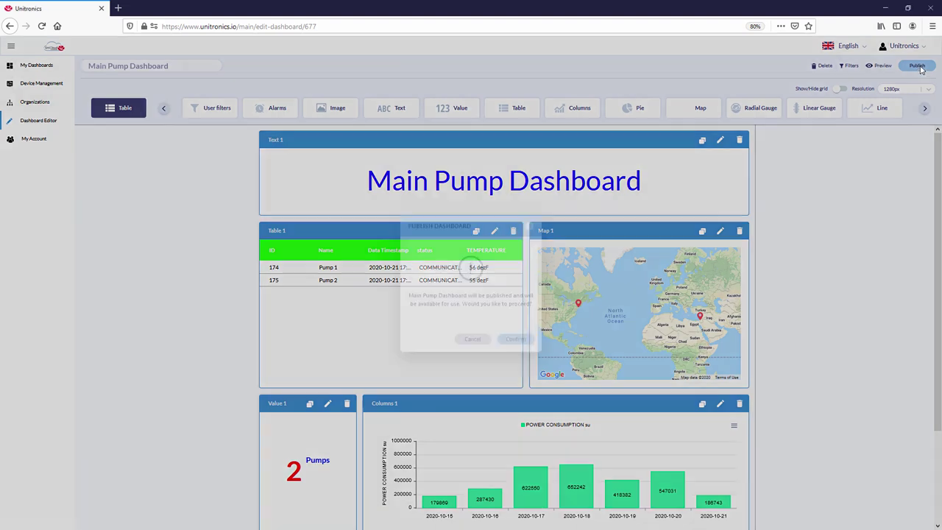
pyautogui.click(517, 339)
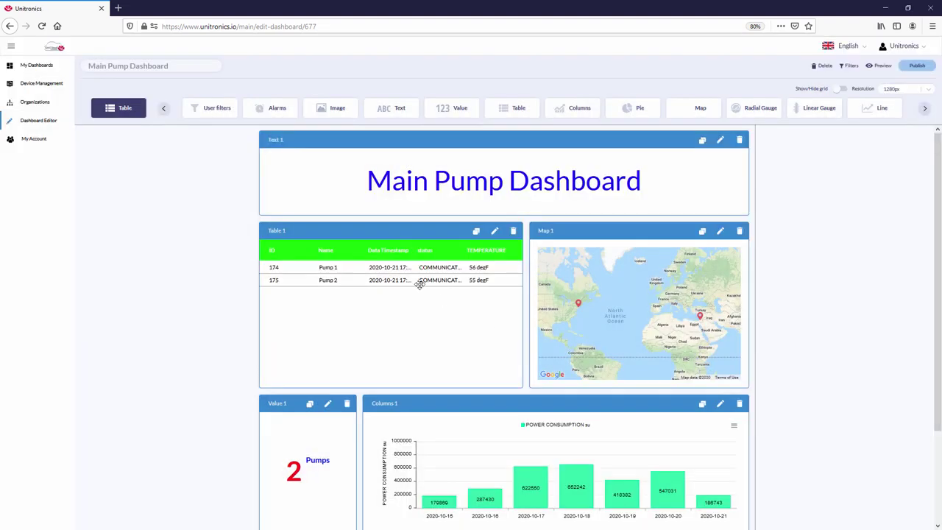
pyautogui.click(41, 67)
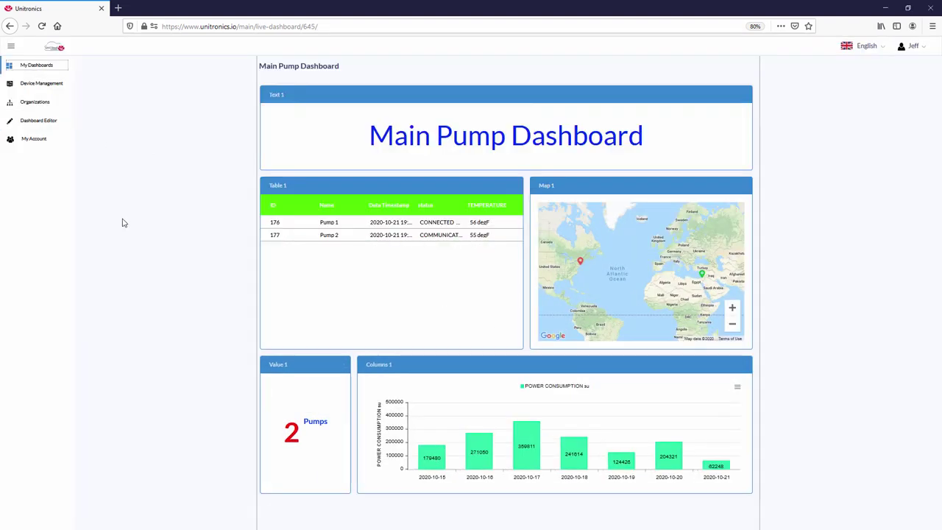